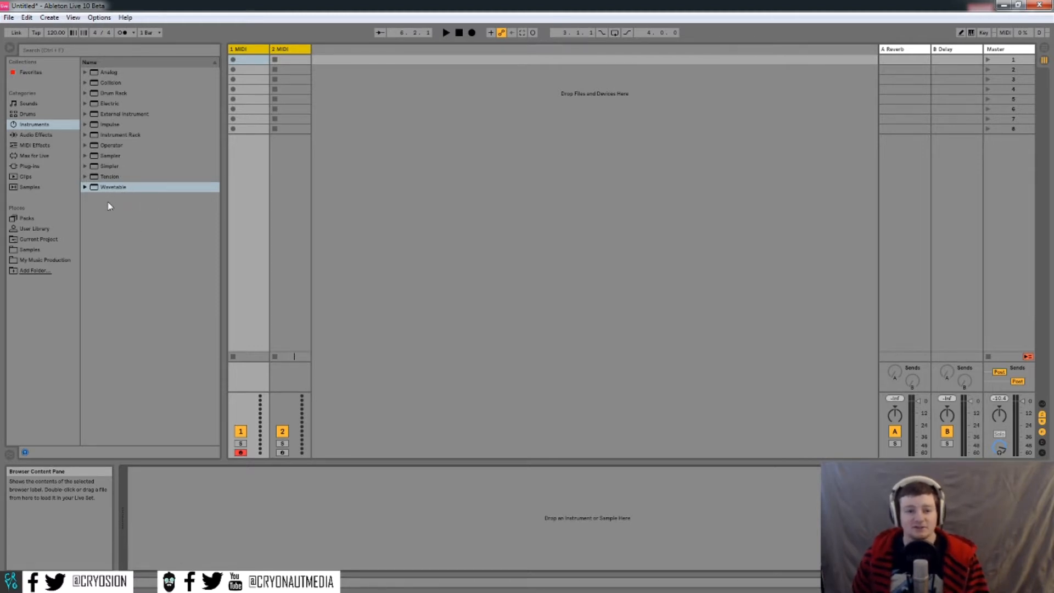
- Load Wavetable onto MIDI track 1 and look through its Env 2, LFO 2, MIDI and Osc 2 tabs
left_click_drag(108, 192, 186, 493)
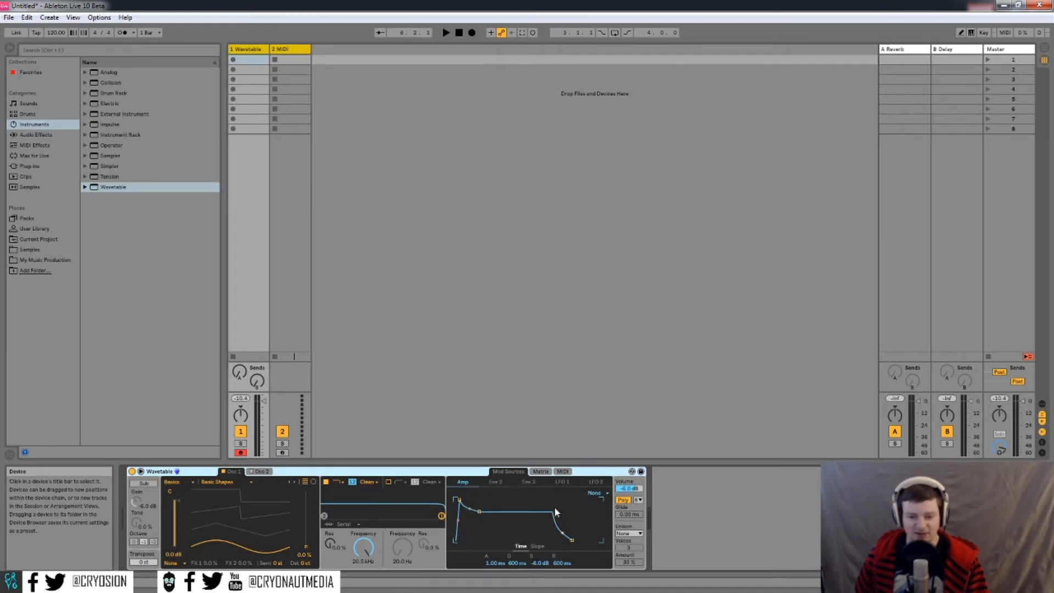
left_click(496, 482)
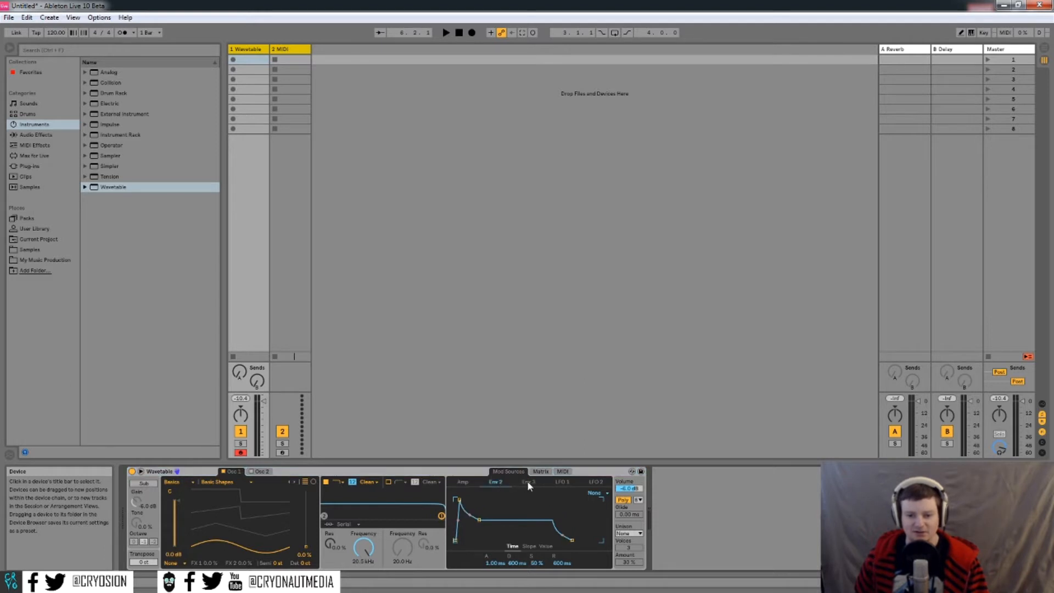
left_click(595, 482)
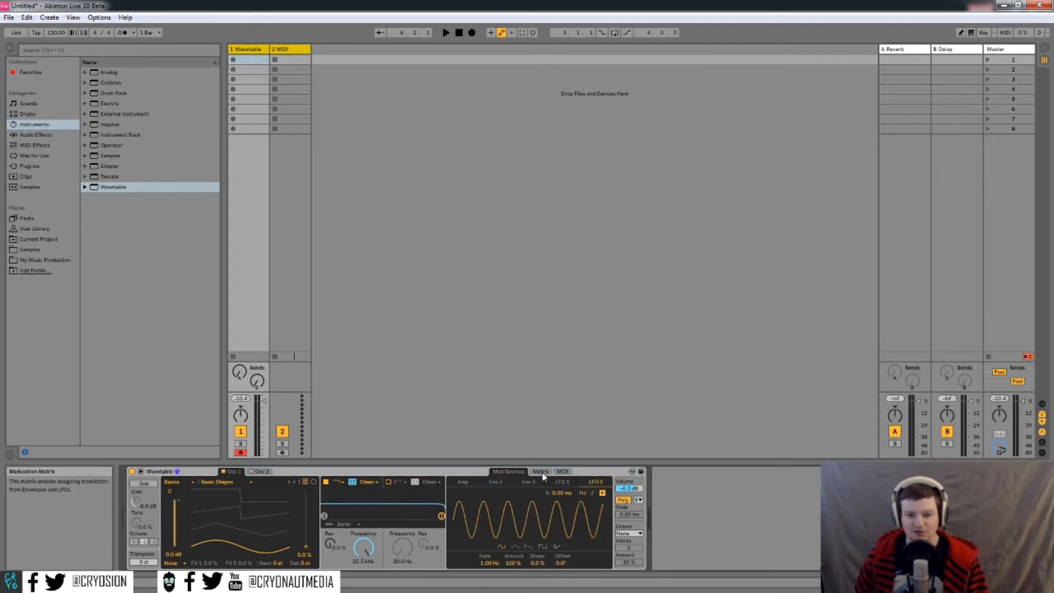
left_click(542, 473)
left_click(563, 471)
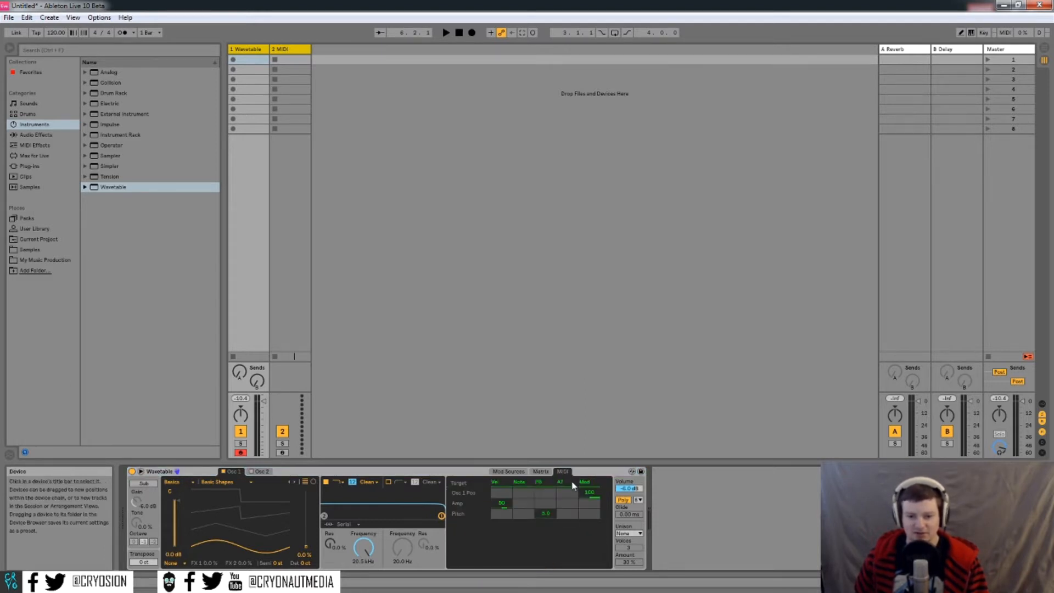
left_click(260, 471)
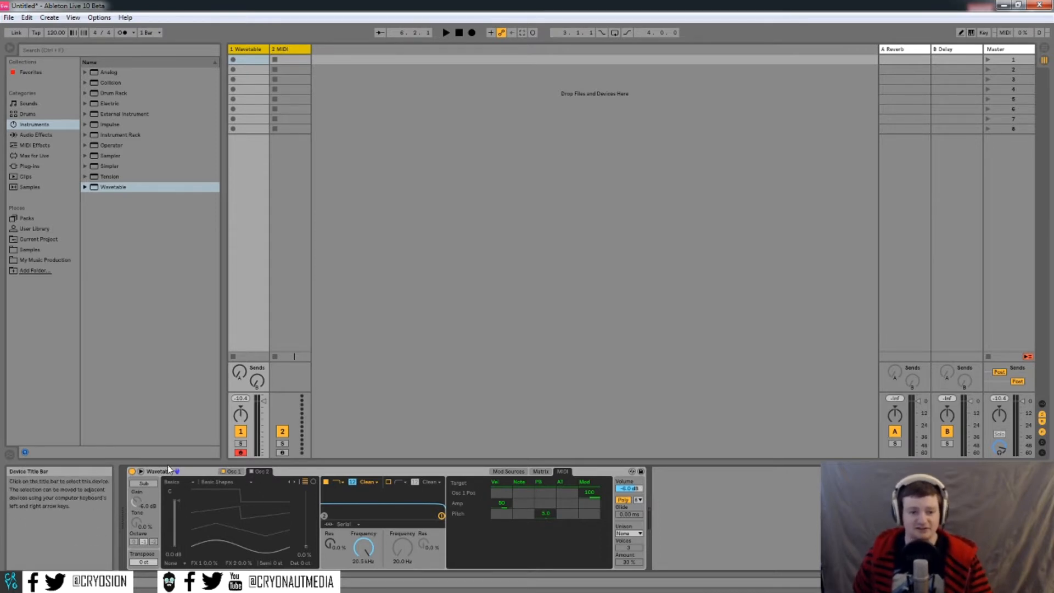
- Break out Wavetable's editor on the Osc 1 and Matrix tabs, enlarged to show both oscillators
left_click(140, 472)
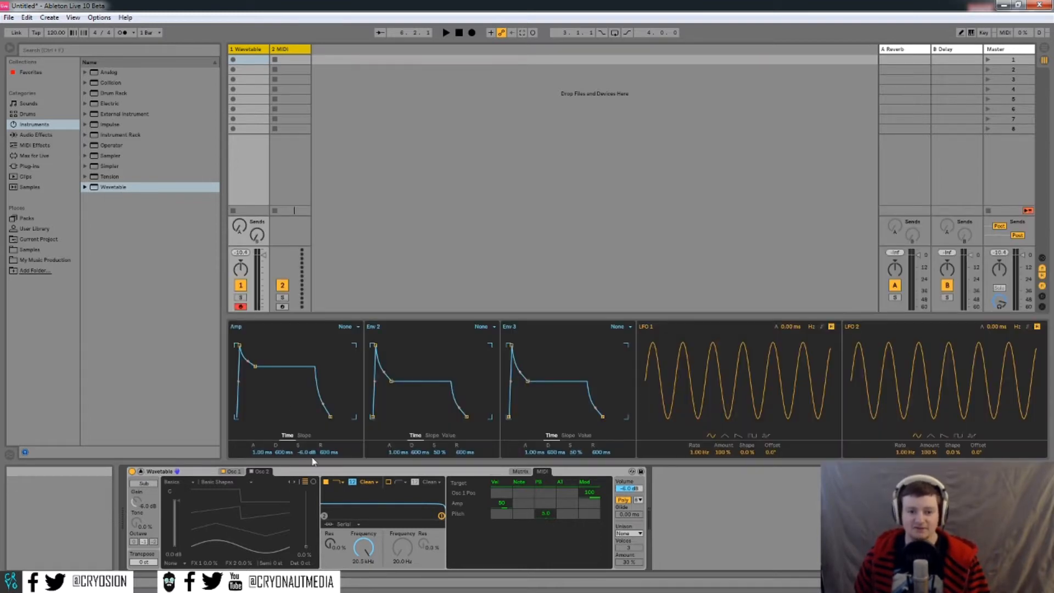
left_click(232, 471)
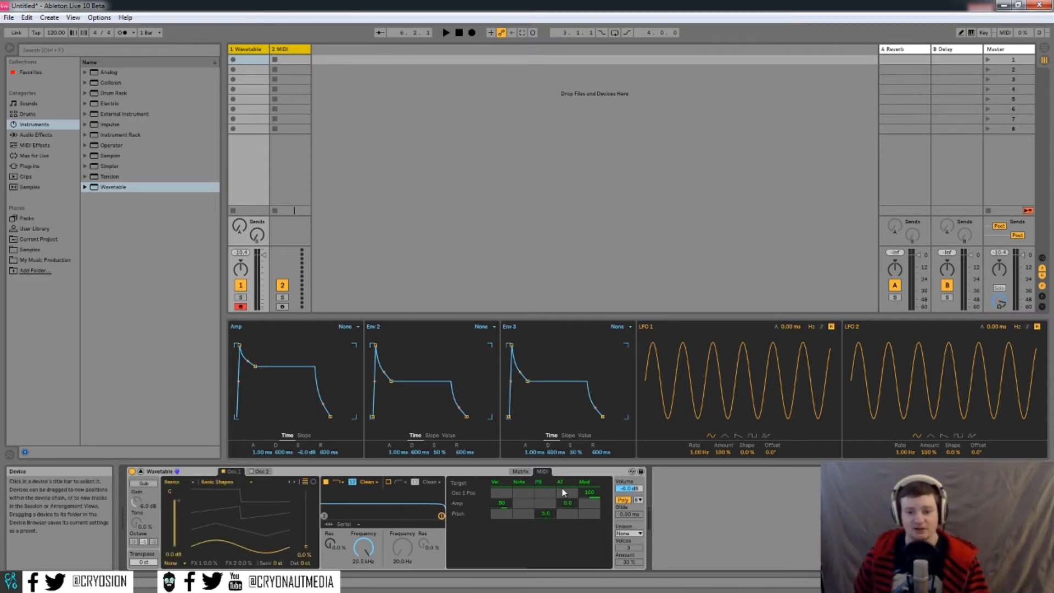
left_click(521, 471)
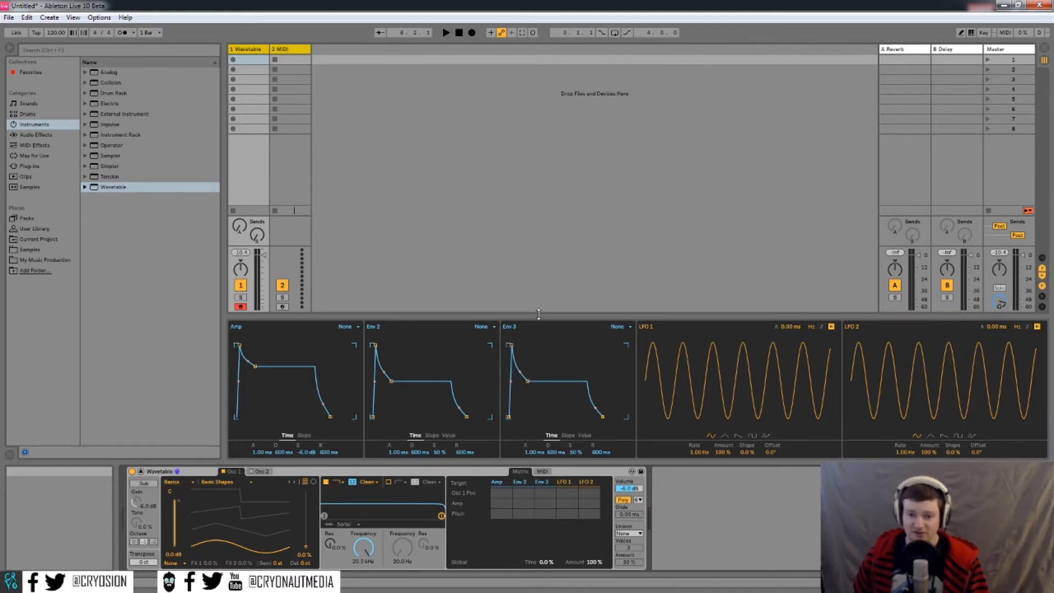
left_click_drag(539, 318, 547, 53)
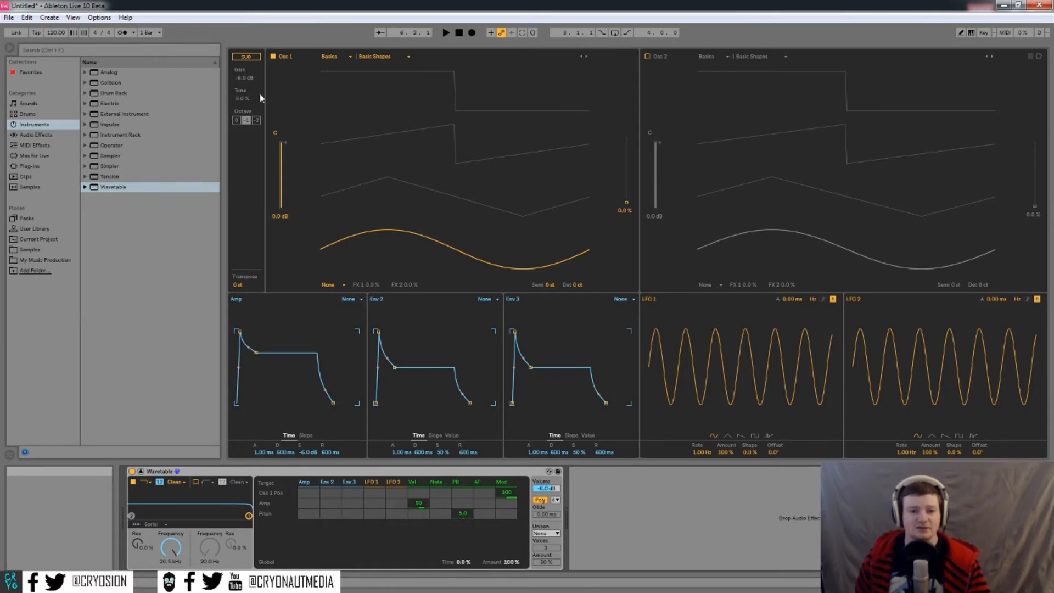
- Switch on Wavetable's sub oscillator
left_click(247, 57)
left_click(247, 57)
left_click(247, 57)
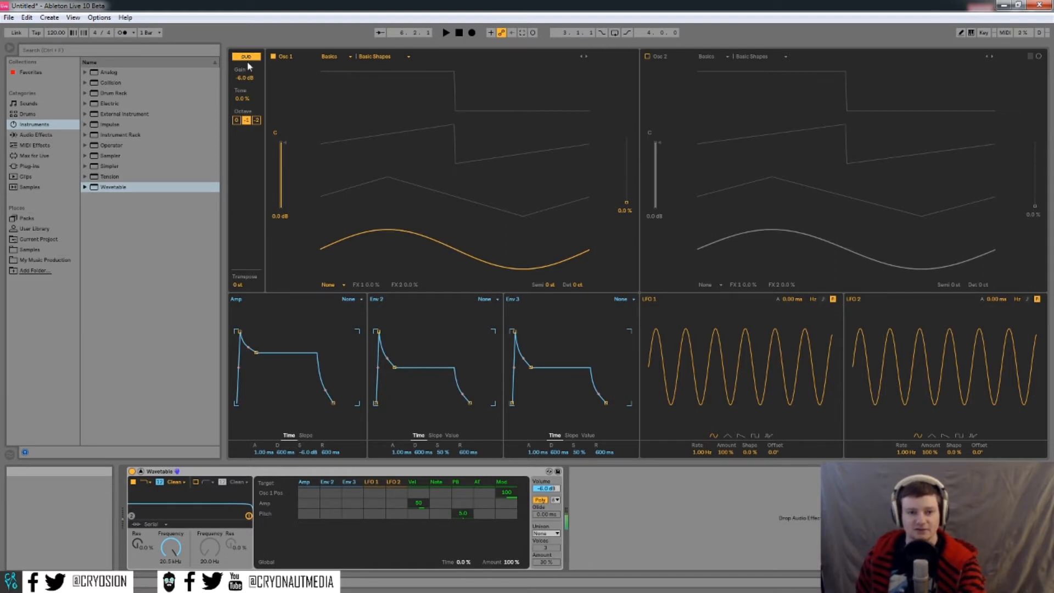
left_click(249, 57)
left_click(250, 58)
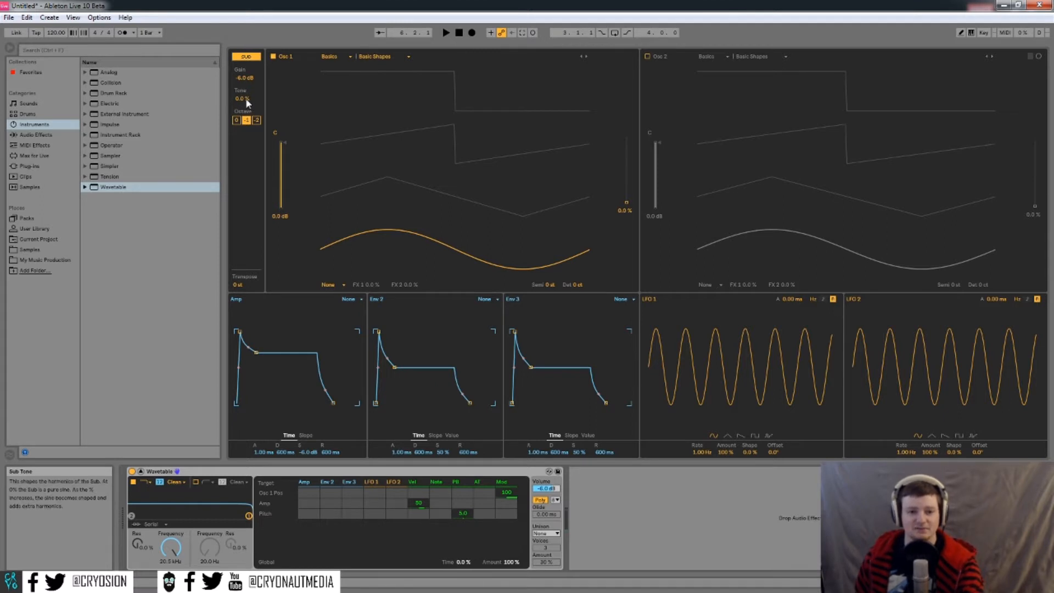
- Raise the sub oscillator's tone to 100% and set its octave to -1
left_click_drag(247, 103, 247, 82)
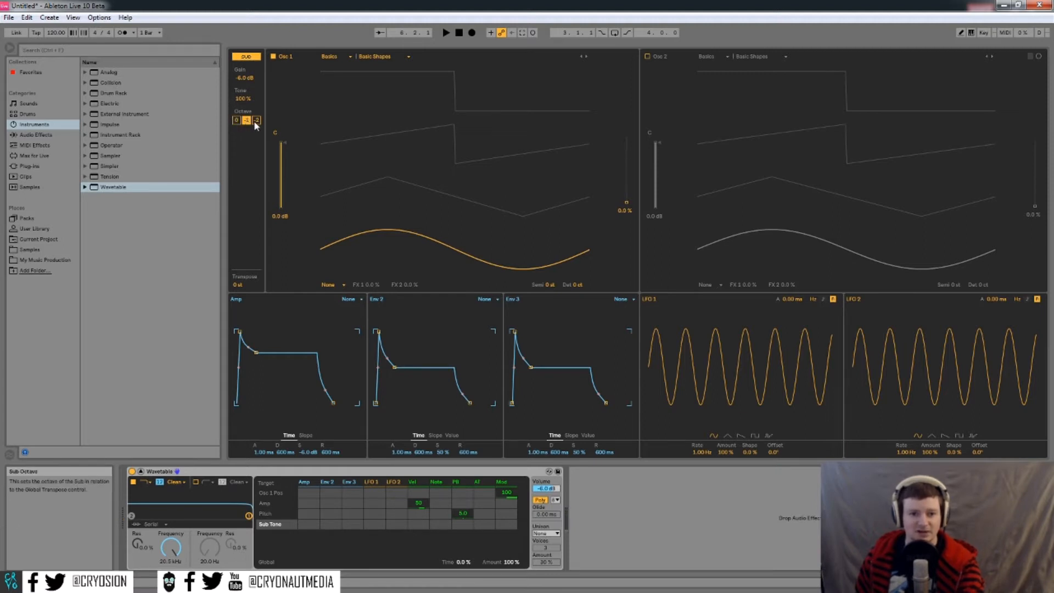
left_click(237, 121)
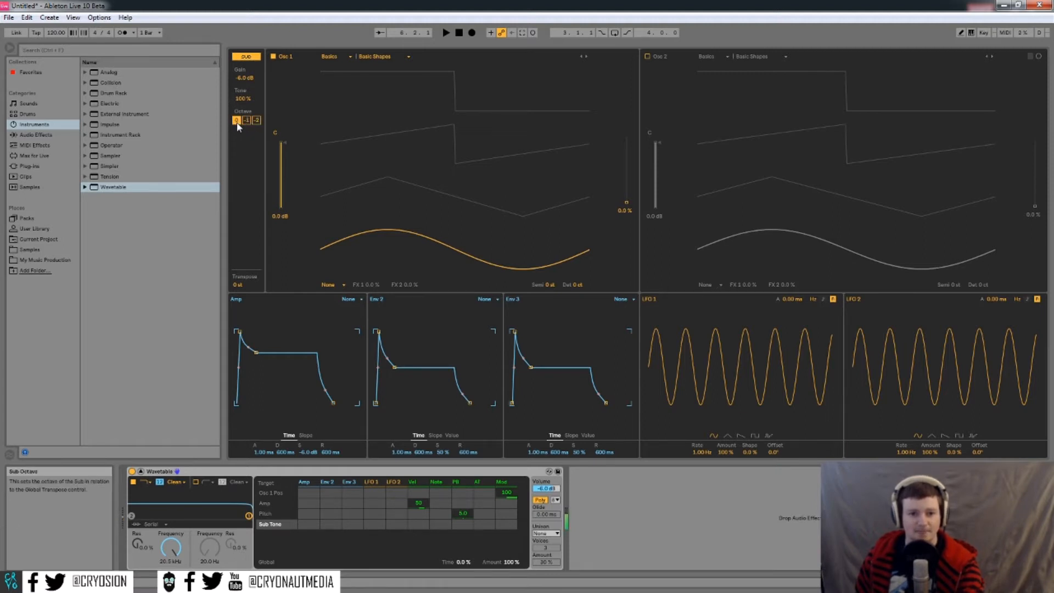
left_click(255, 122)
left_click(246, 121)
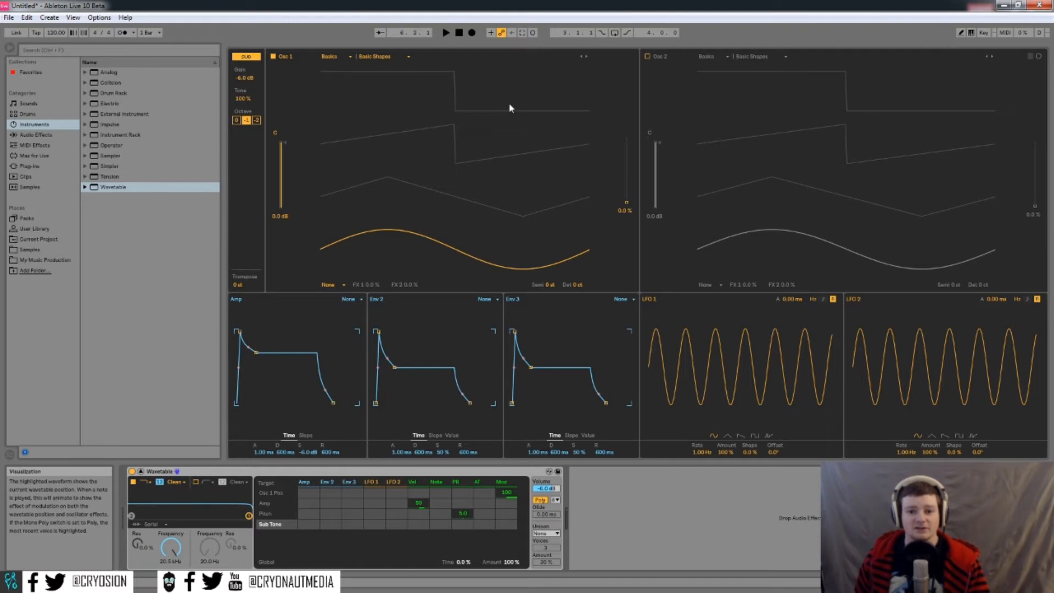
- Try the Filter category's Acid Pulse wavetable on Osc 1 and lower its output level
left_click(274, 56)
left_click(649, 57)
left_click(649, 57)
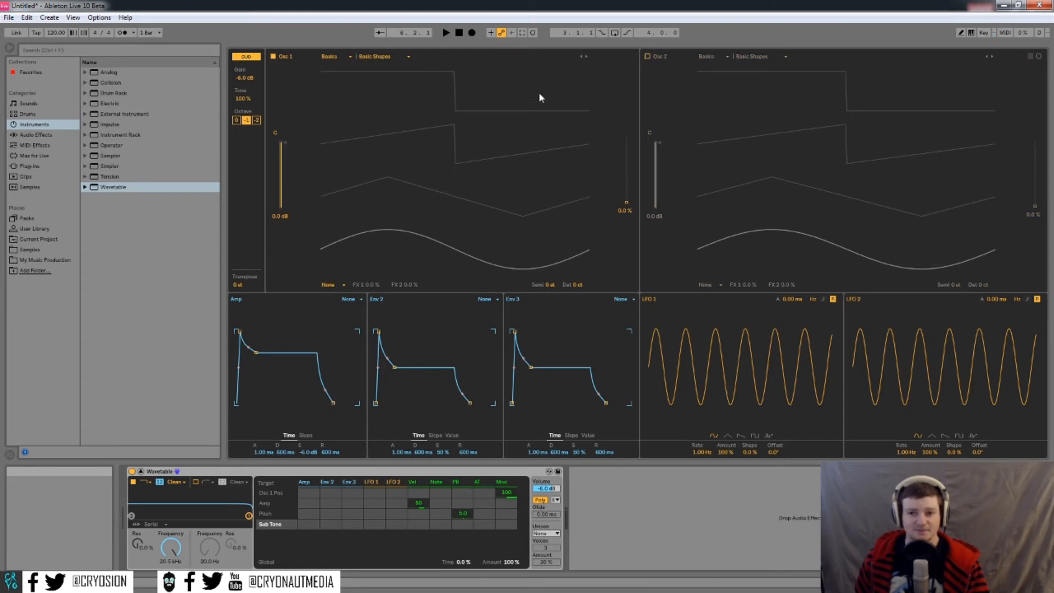
left_click(344, 57)
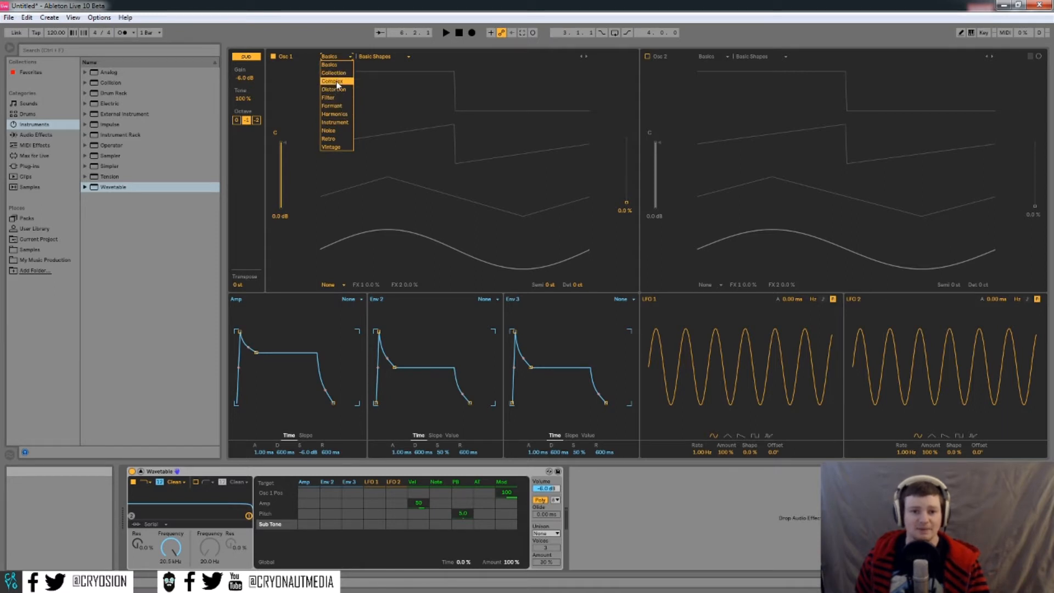
left_click(332, 98)
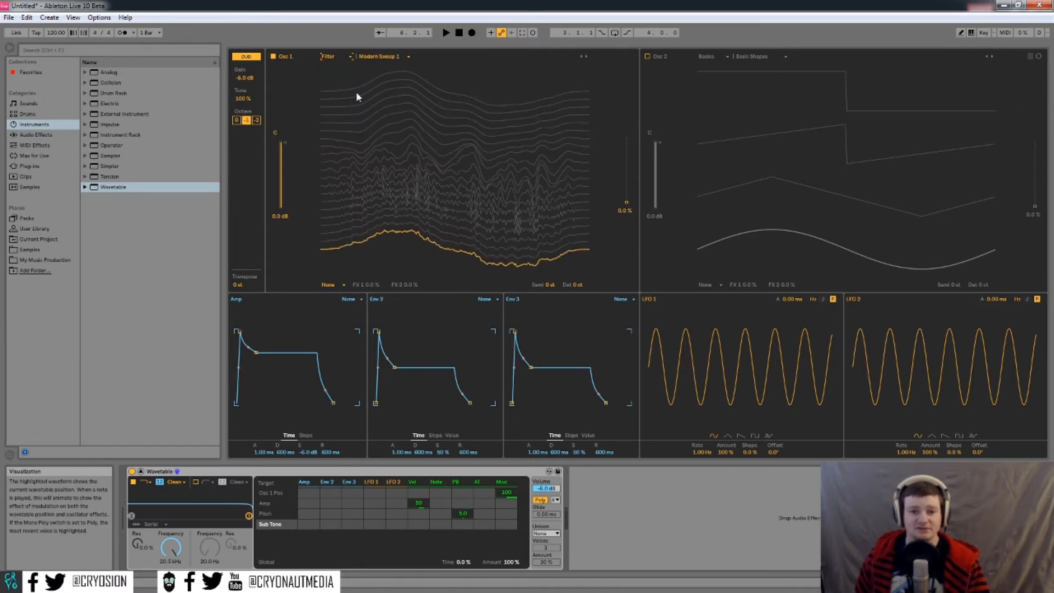
left_click(382, 56)
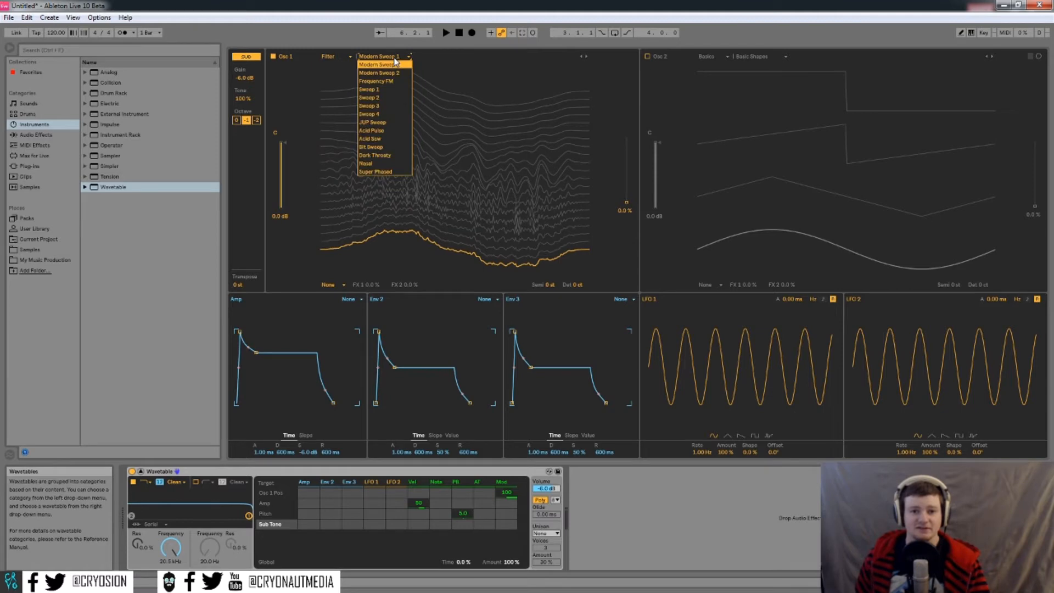
left_click(377, 131)
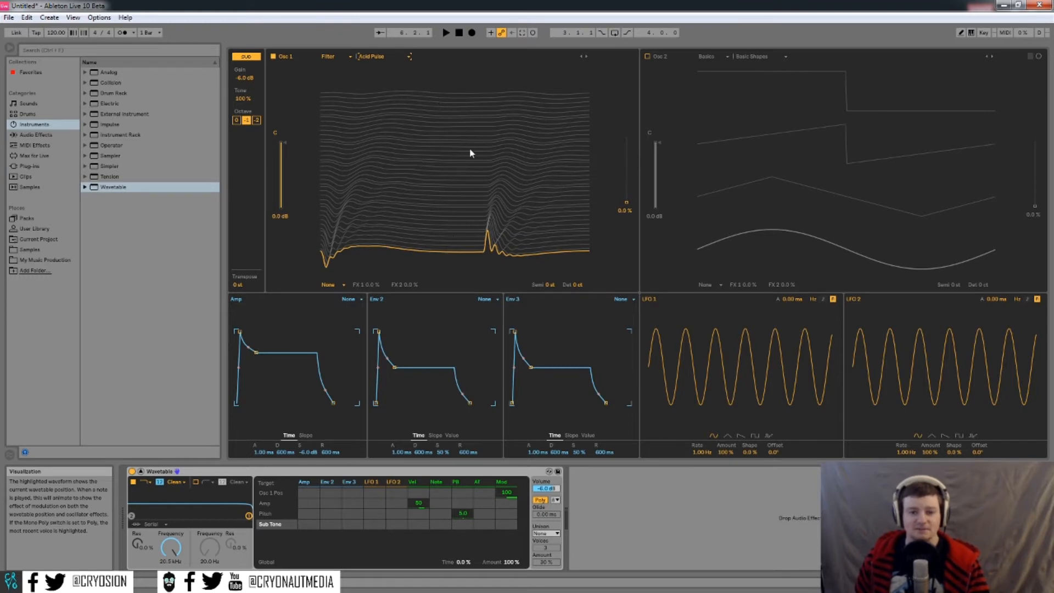
mouse_move(630, 200)
left_mouse_down()
mouse_move(630, 140)
mouse_move(630, 202)
left_mouse_up()
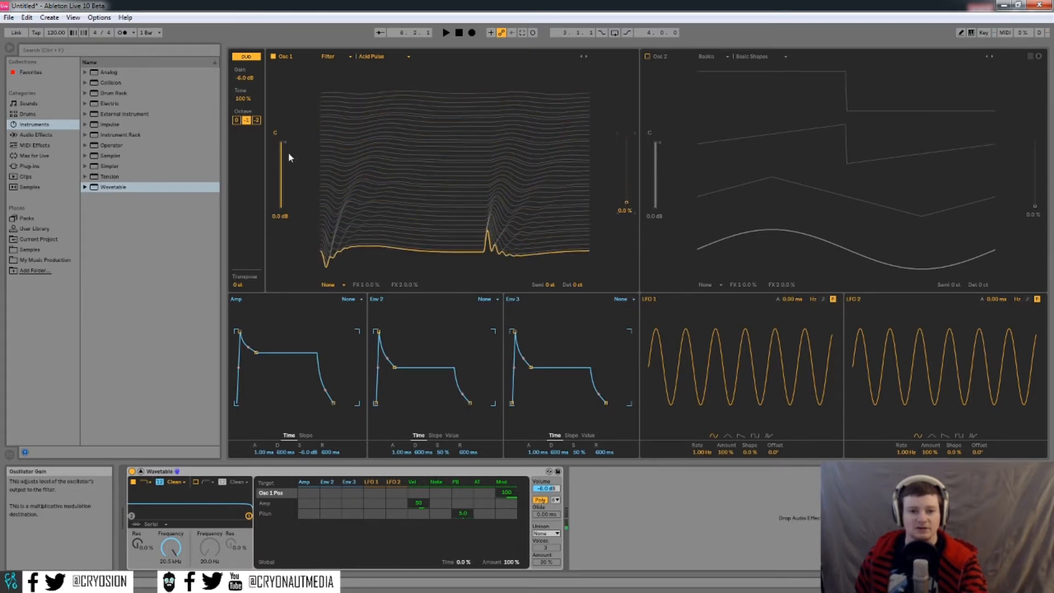
left_click_drag(283, 152, 283, 166)
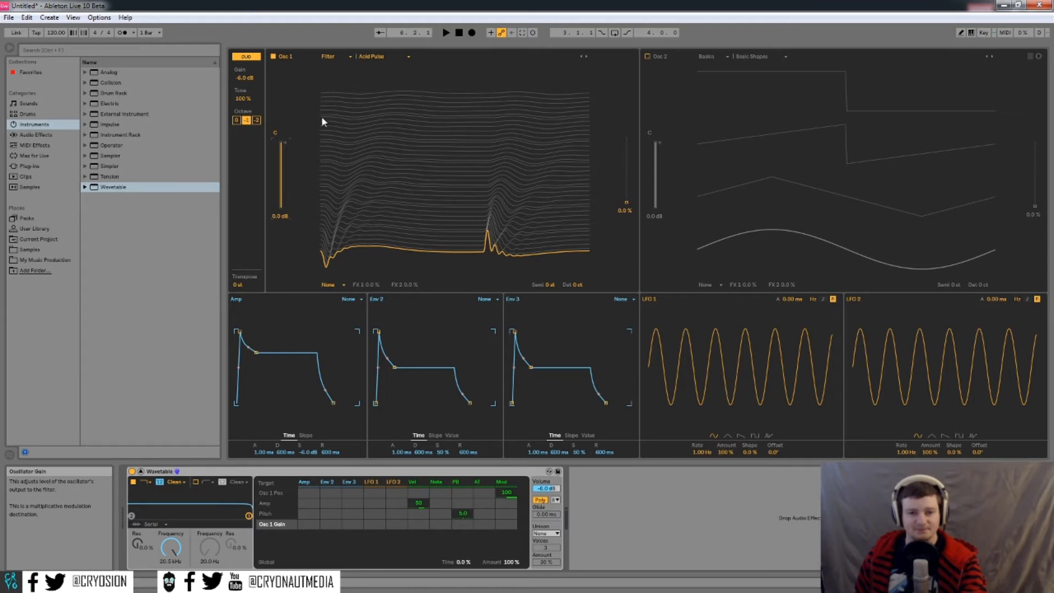
- Switch Osc 1's wavetable category to Collection, loading the Amber wavetable
left_click(336, 56)
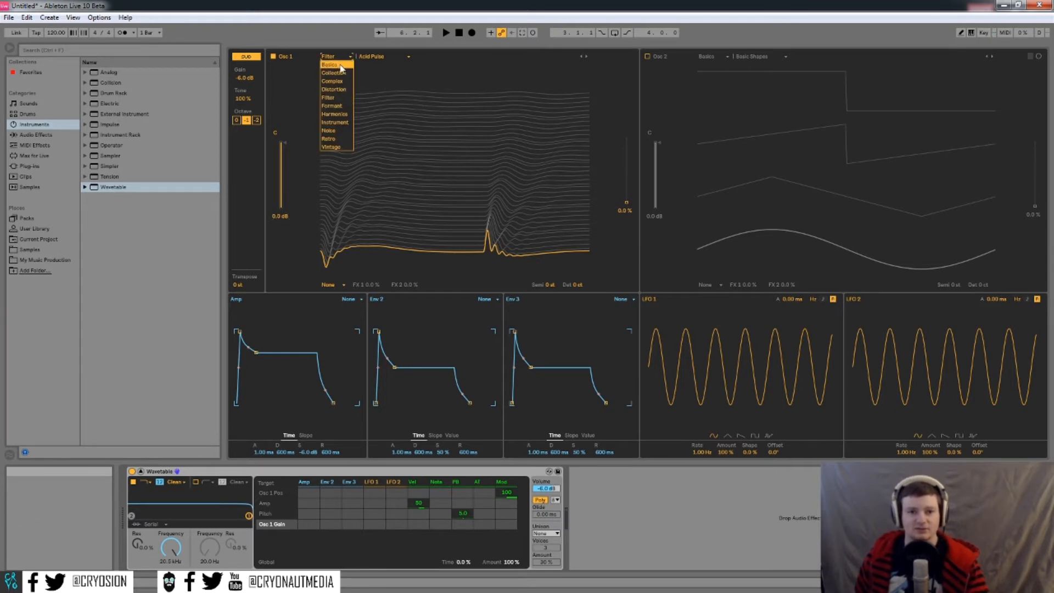
left_click(336, 73)
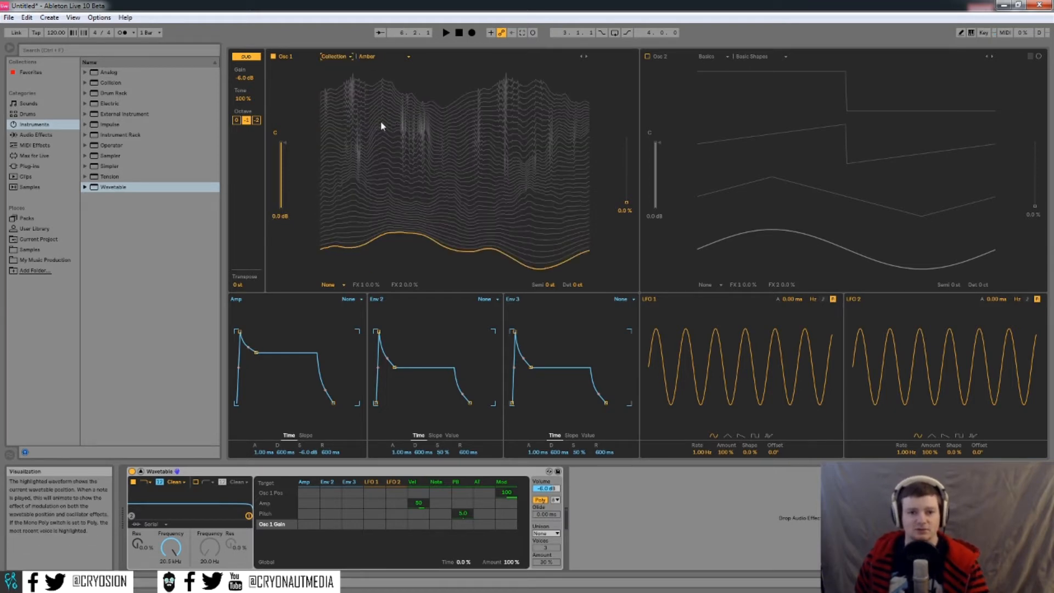
mouse_move(627, 202)
left_mouse_down()
mouse_move(627, 144)
mouse_move(626, 203)
left_mouse_up()
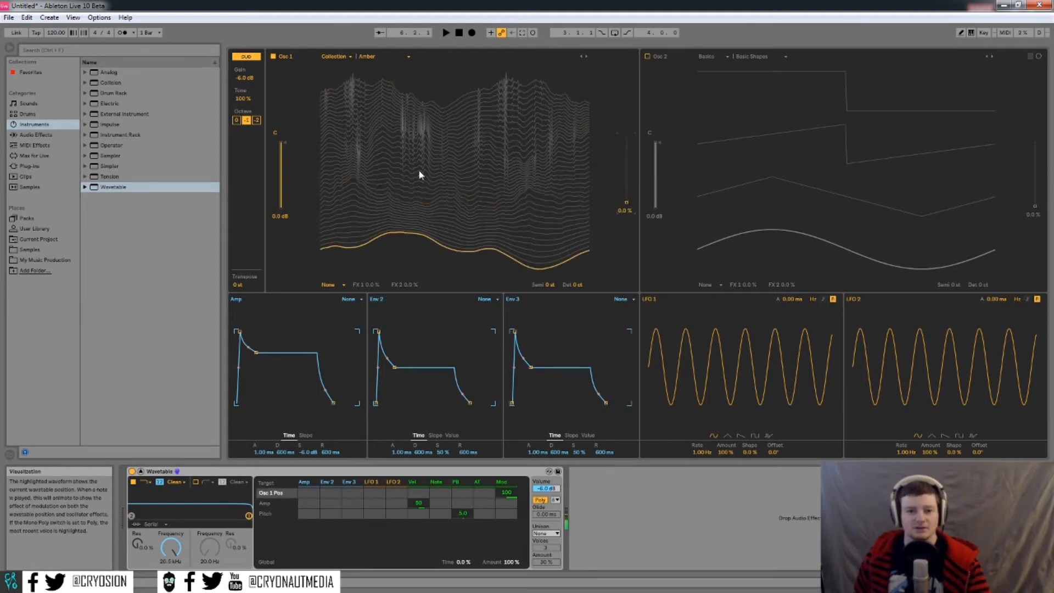
left_click(335, 56)
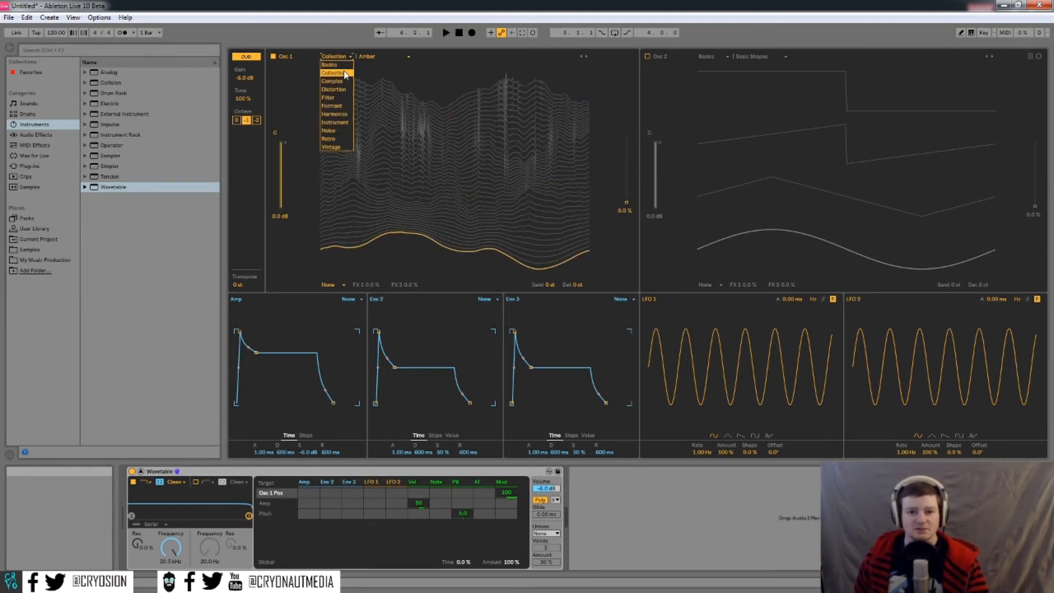
left_click(345, 74)
left_click(395, 58)
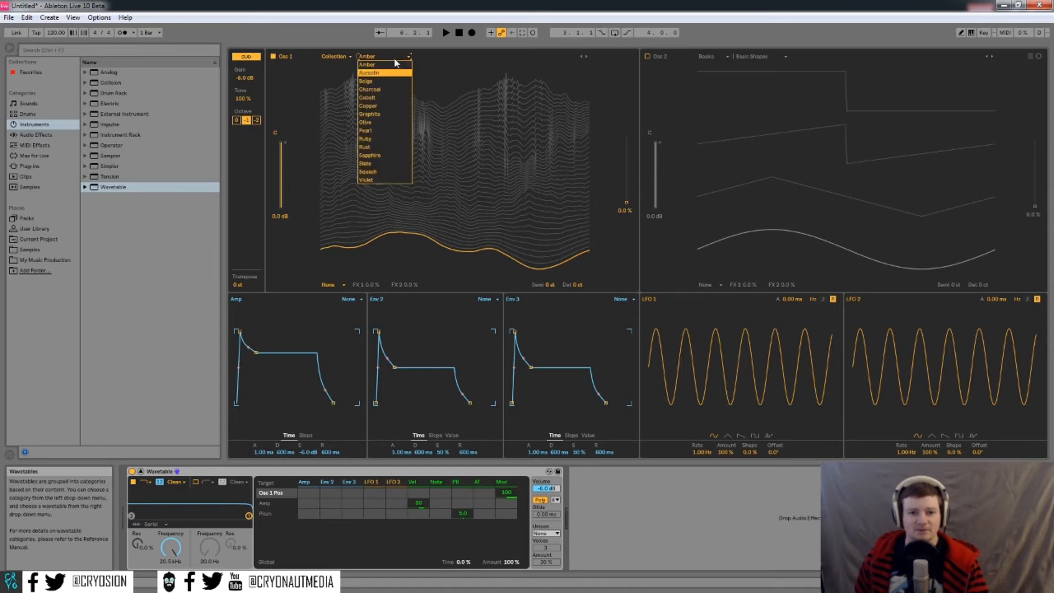
left_click(454, 85)
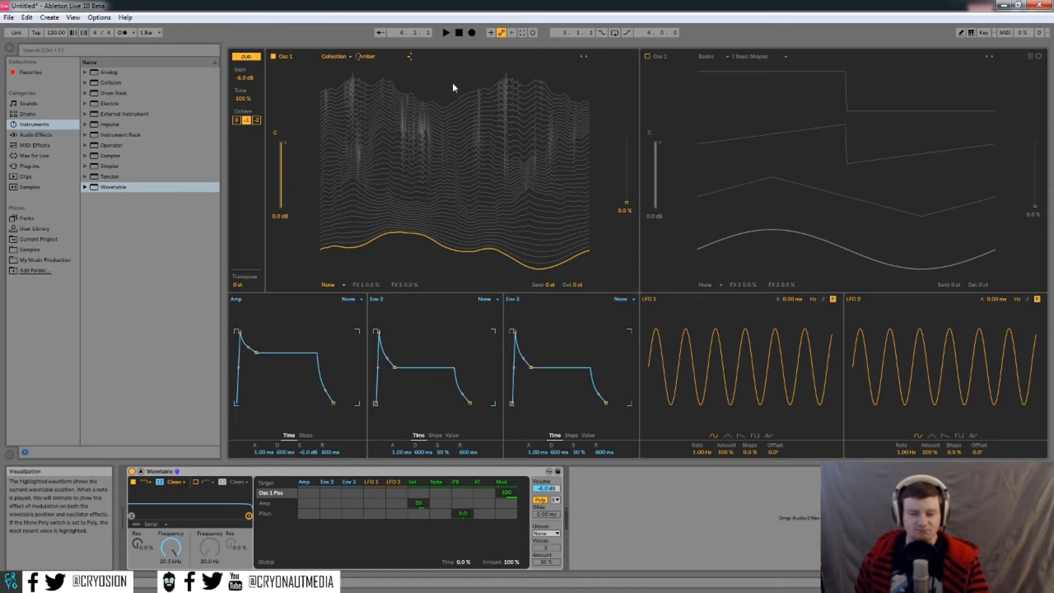
left_click(389, 58)
left_click(346, 59)
- Browse the Collection wavetables, stepping to Aurealin and back to keep Amber
left_click(345, 58)
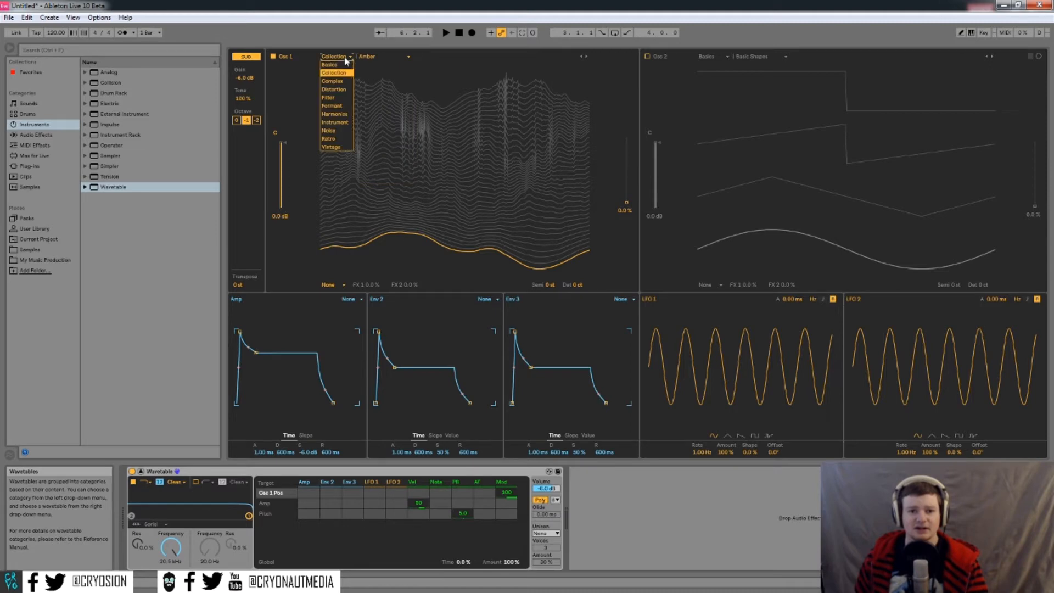
left_click(387, 56)
left_click(387, 56)
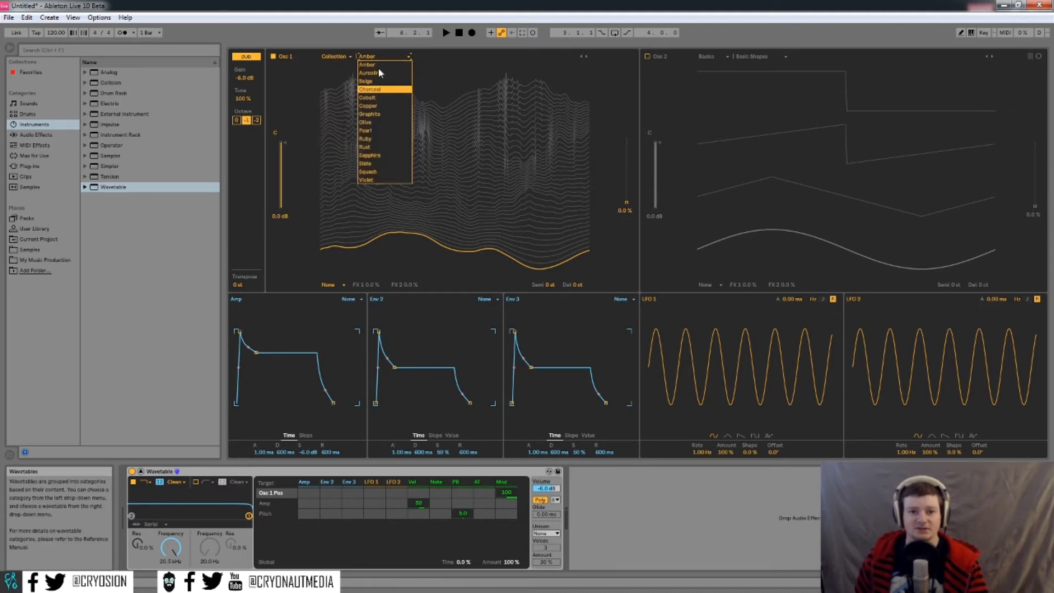
left_click(439, 81)
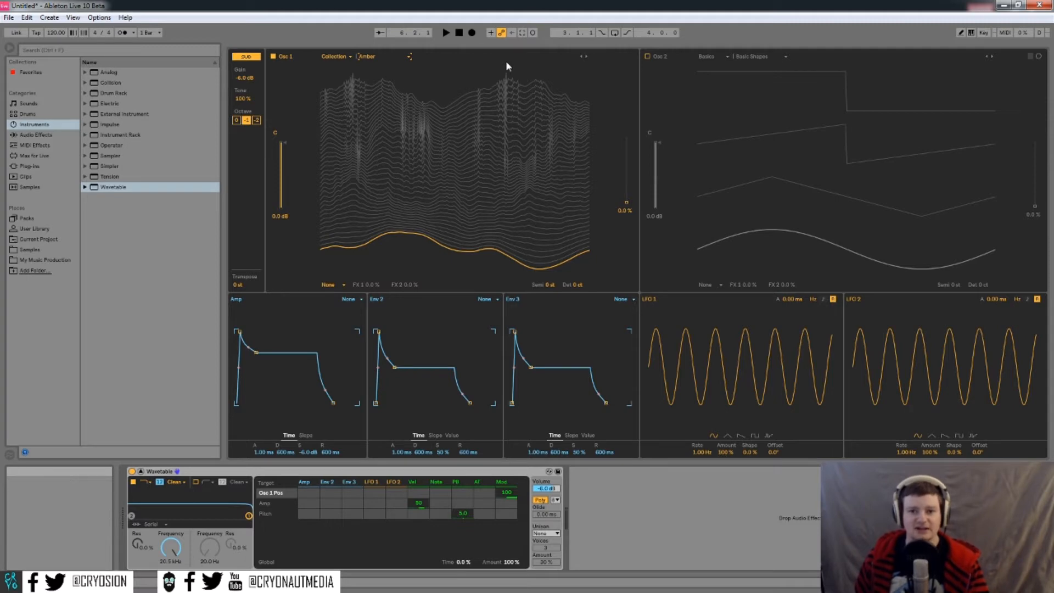
left_click(586, 57)
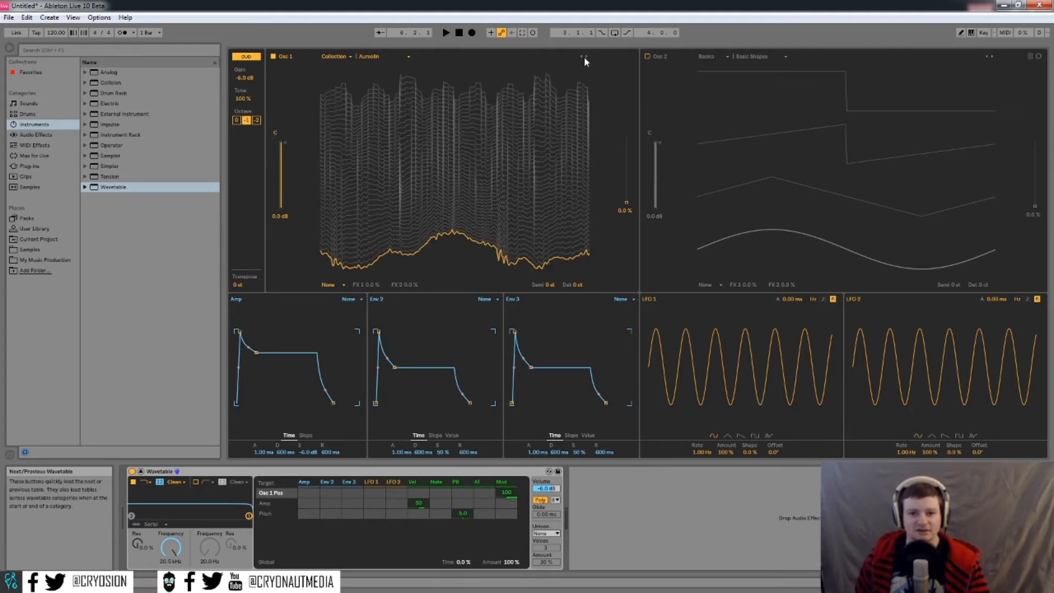
left_click(582, 57)
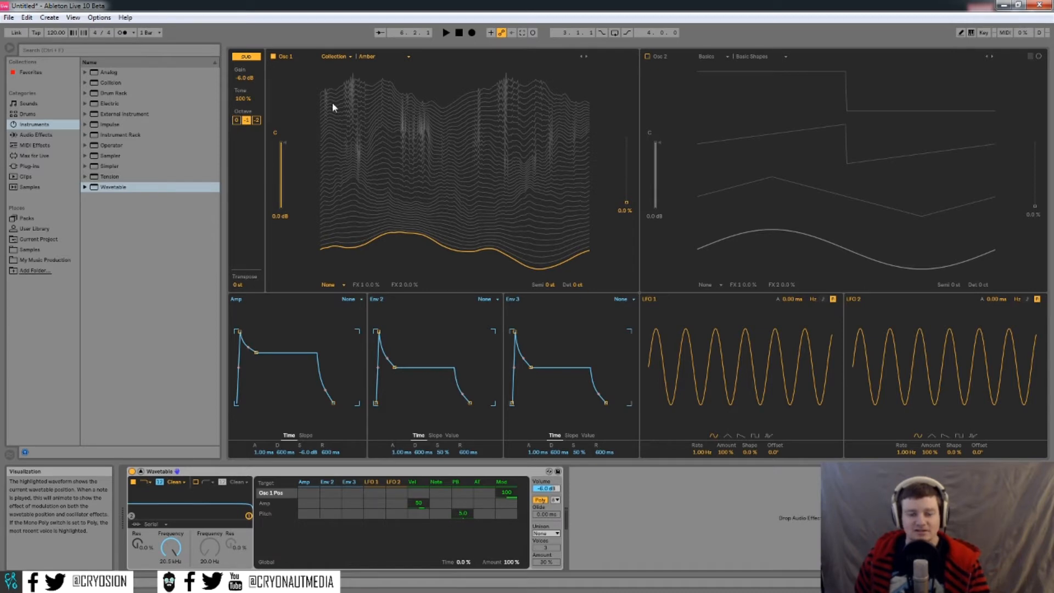
- Move Osc 1's wave position to 96% and show its effect-mode choices
left_click_drag(631, 196, 627, 140)
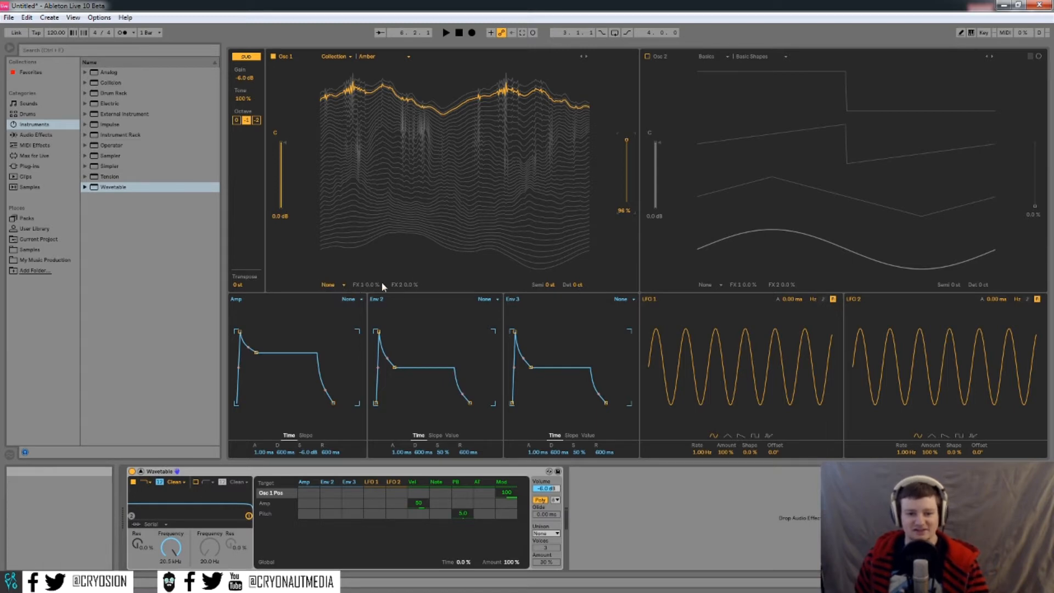
left_click(343, 285)
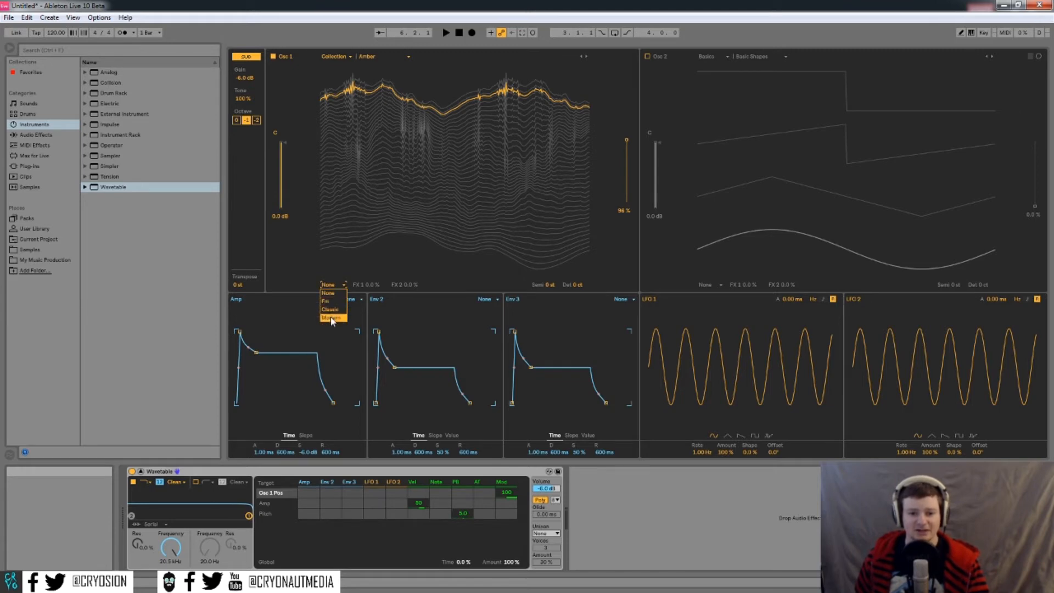
- Apply the Fm effect to Osc 1 with amount 100%, trying tune values before resetting tune to 0%
left_click(330, 301)
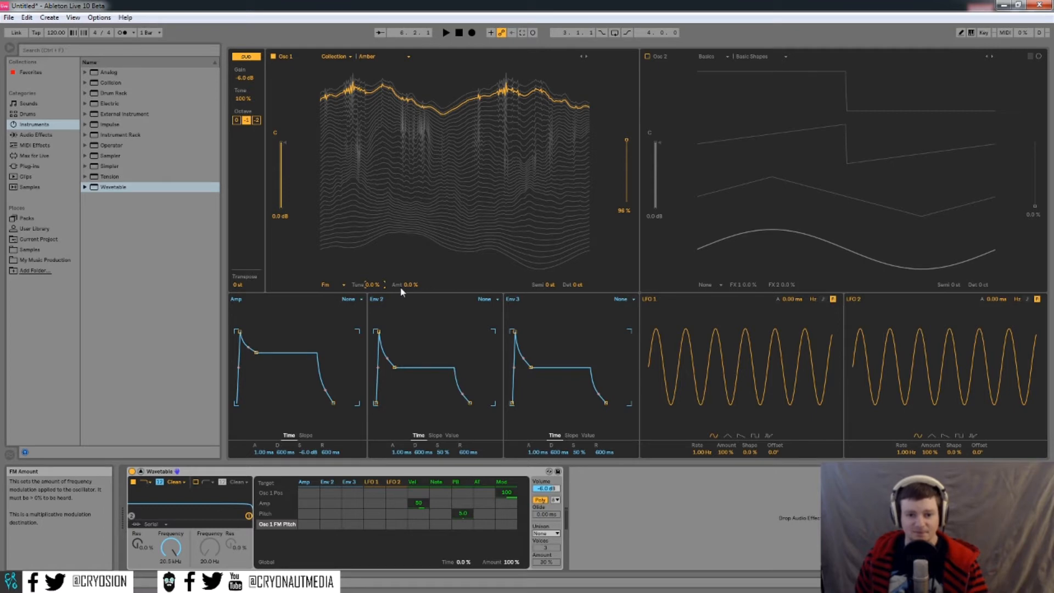
left_click_drag(412, 284, 412, 226)
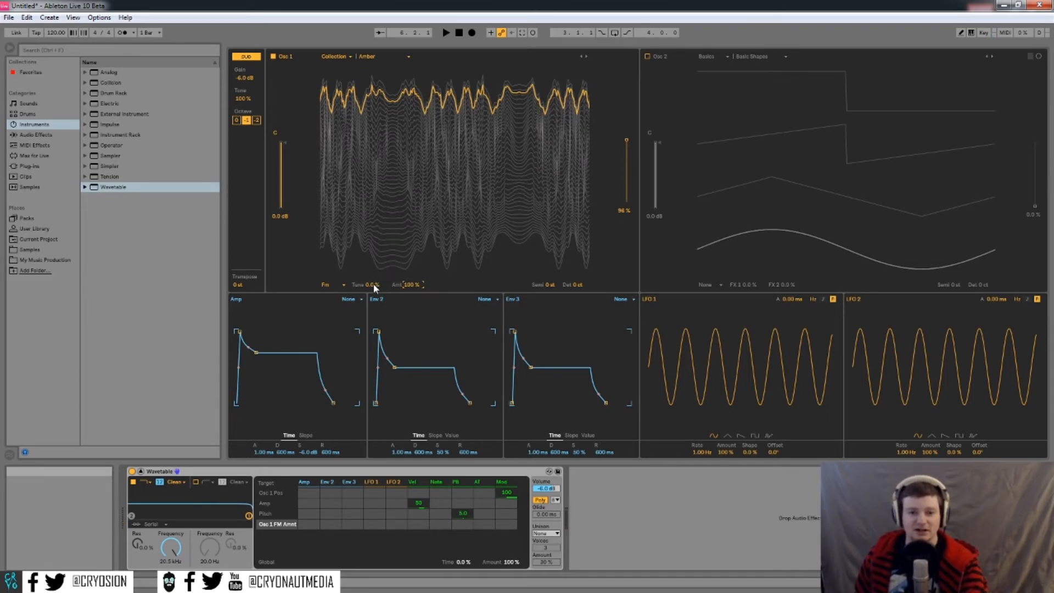
mouse_move(374, 284)
left_mouse_down()
mouse_move(373, 258)
mouse_move(374, 349)
mouse_move(375, 282)
left_mouse_up()
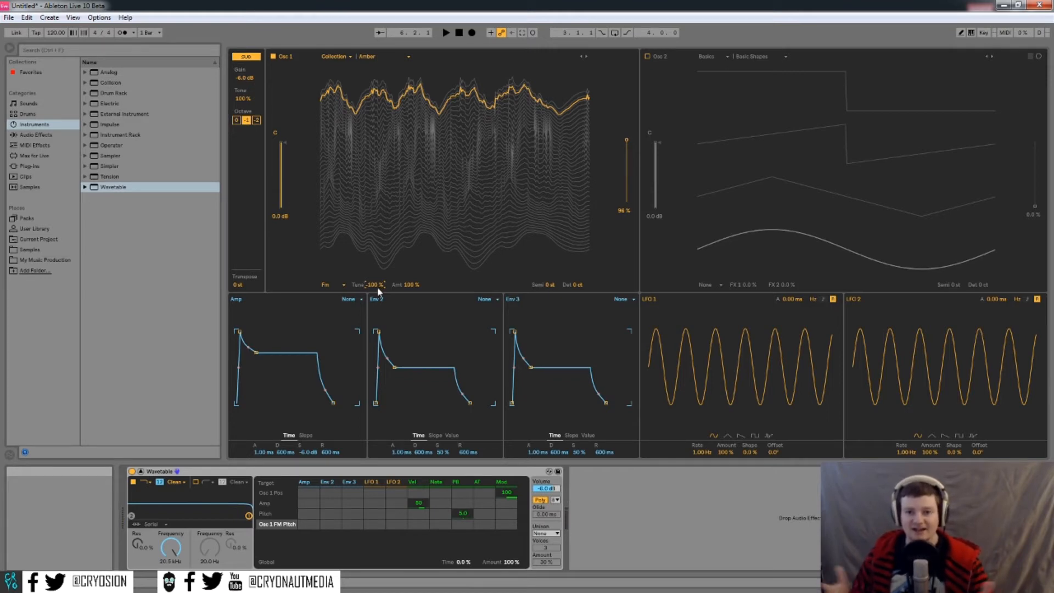
key("Delete")
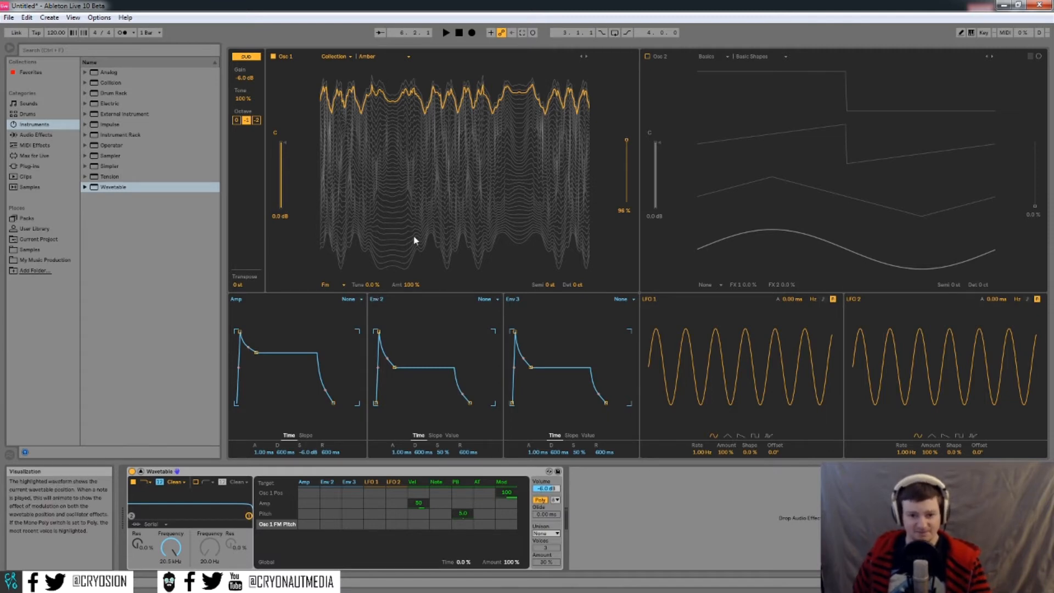
mouse_move(374, 283)
left_mouse_down()
mouse_move(384, 277)
mouse_move(373, 283)
left_mouse_up()
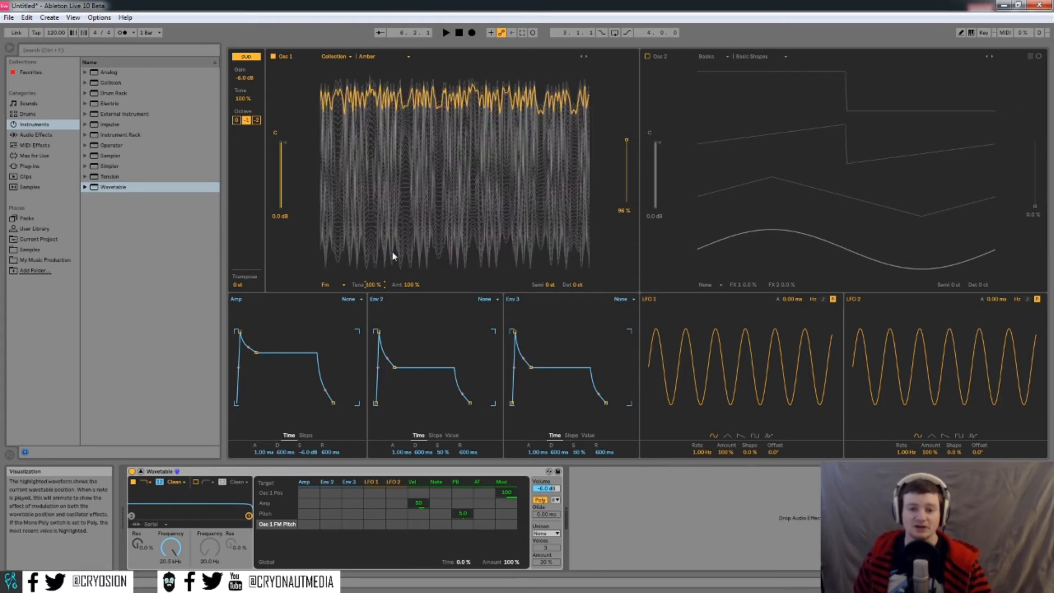
left_click_drag(373, 284, 373, 306)
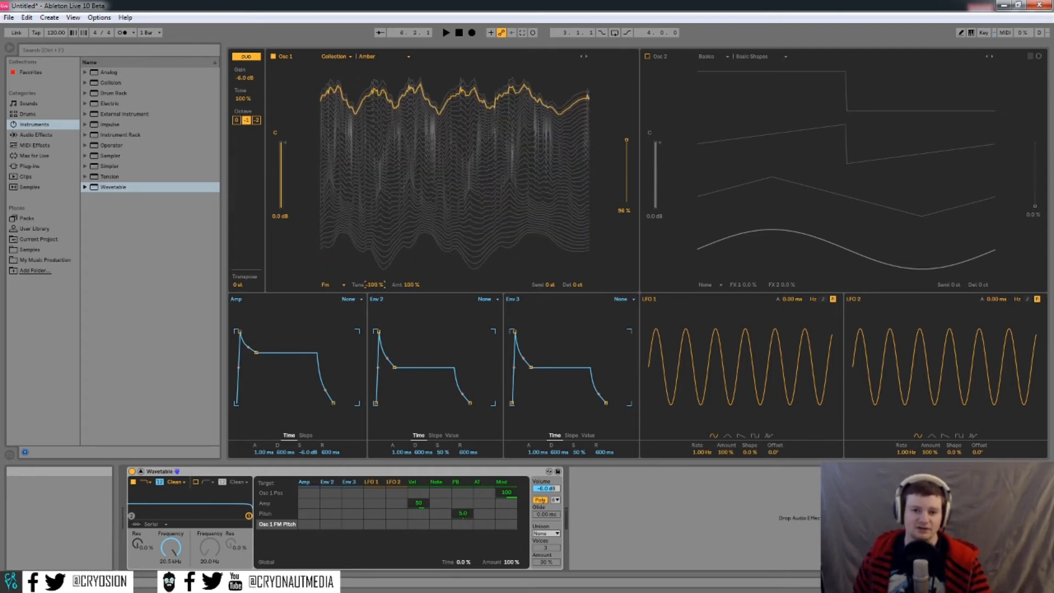
double_click(374, 285)
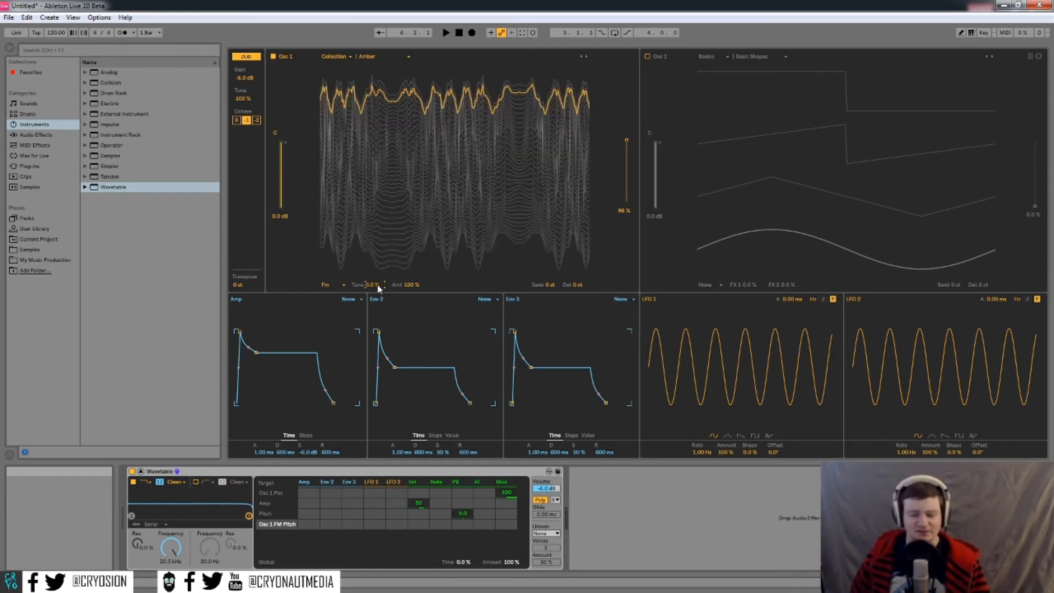
left_click(344, 285)
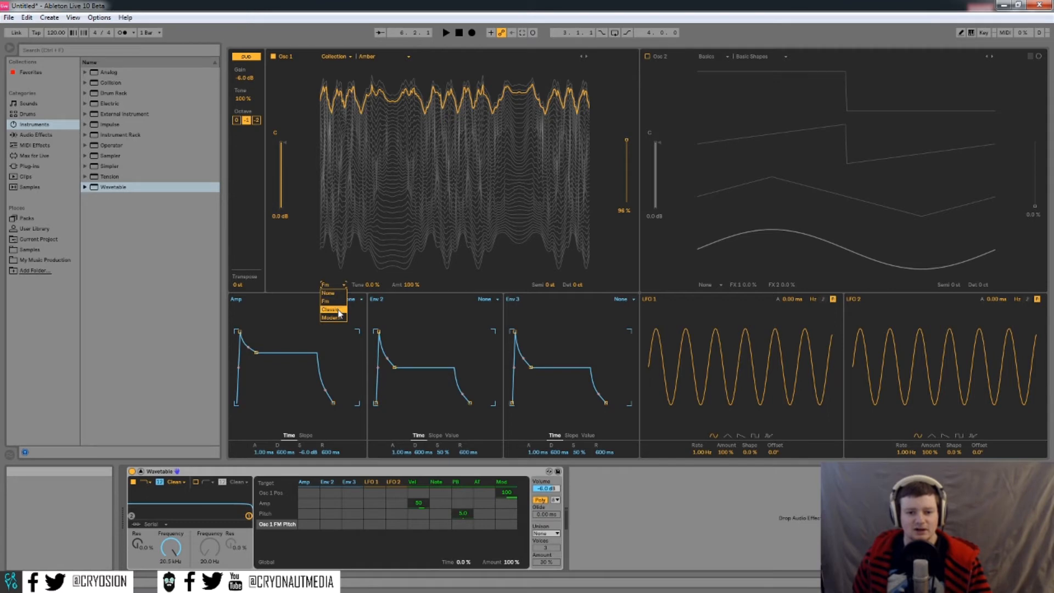
- Use the Classic effect on Osc 1, sweeping PW and resetting it to 0%, with sync at 100%
left_click(337, 310)
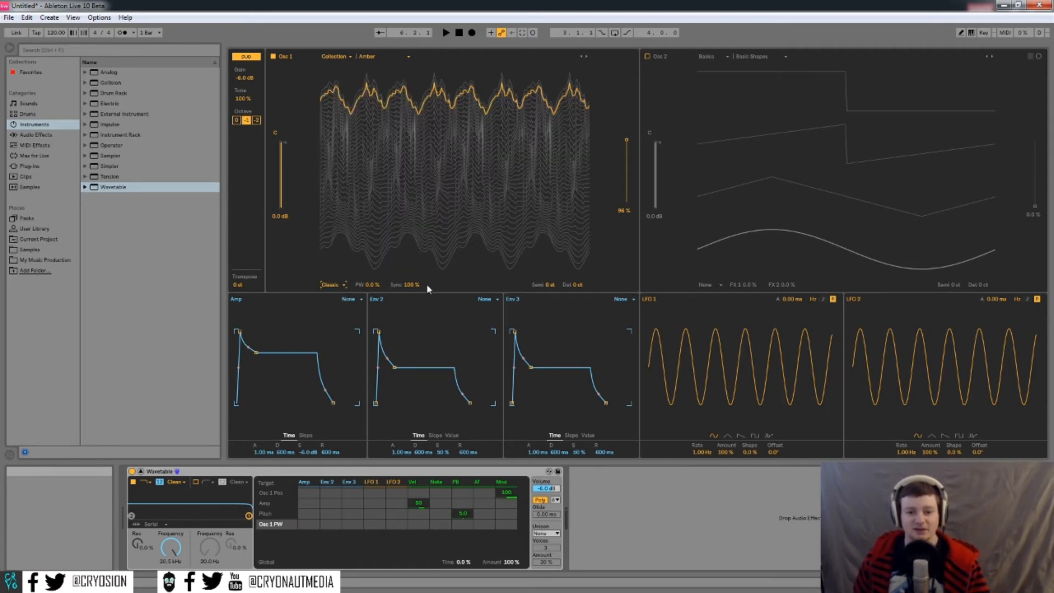
left_click(362, 286)
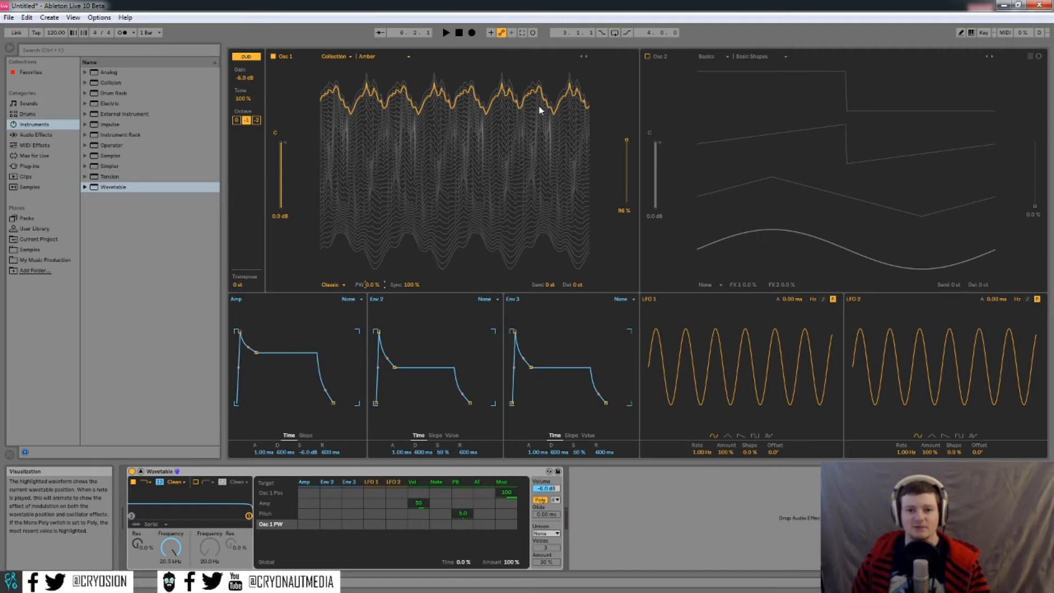
left_click_drag(377, 283, 377, 247)
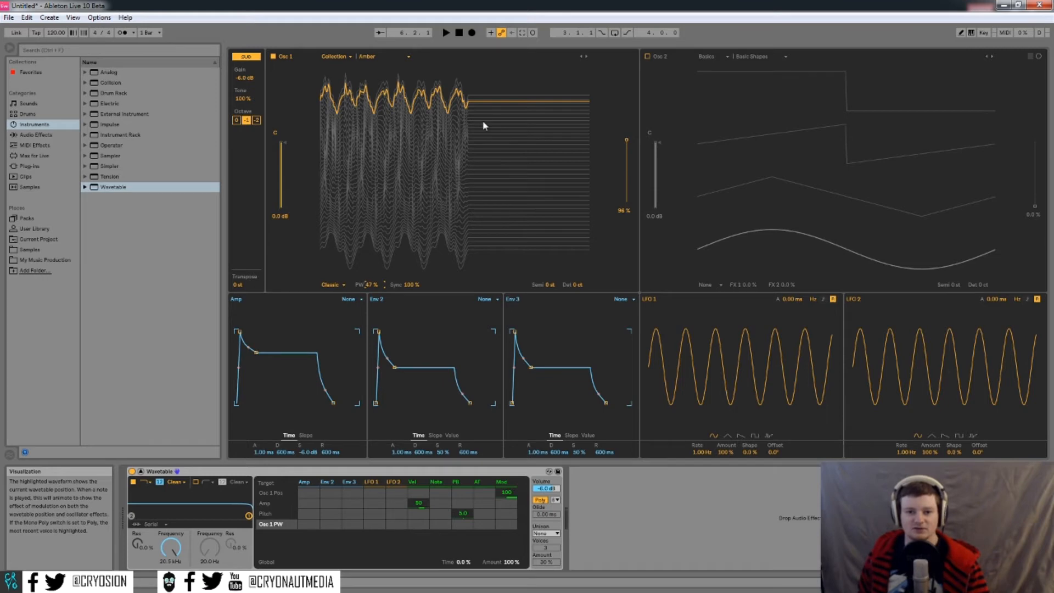
double_click(374, 284)
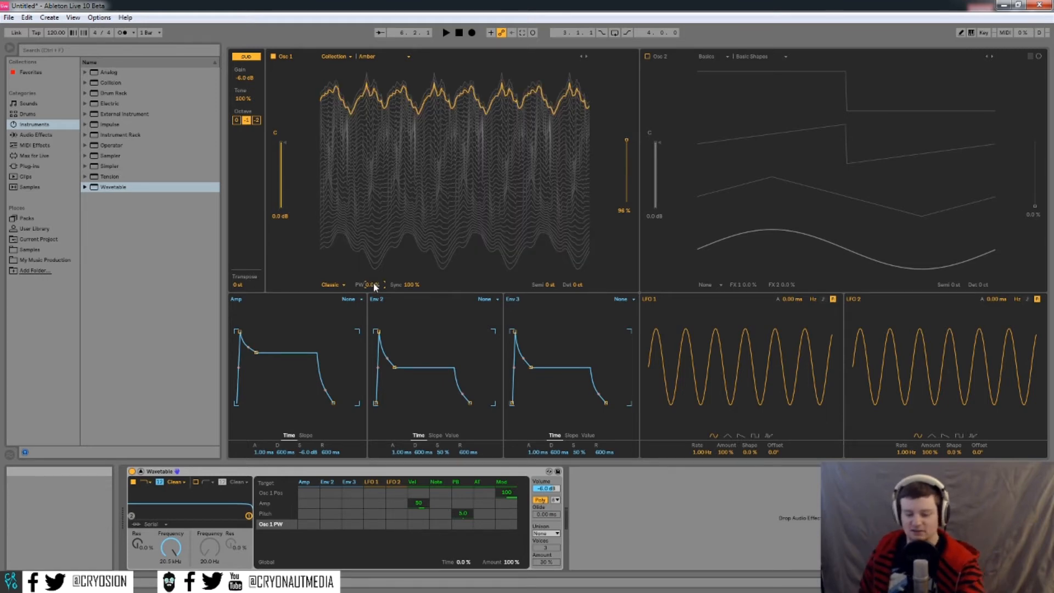
left_click_drag(375, 285, 375, 214)
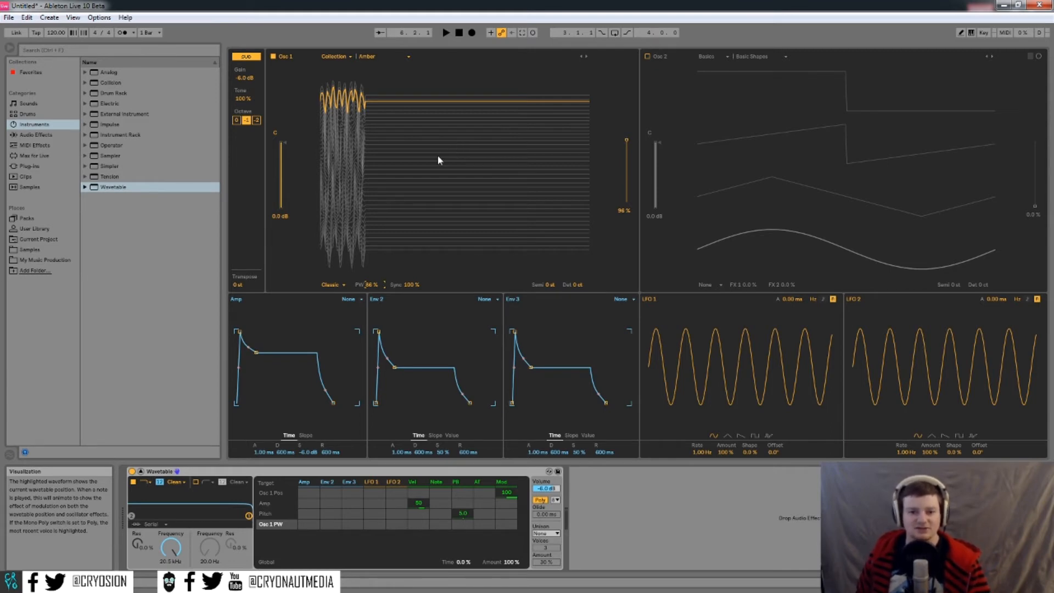
double_click(372, 287)
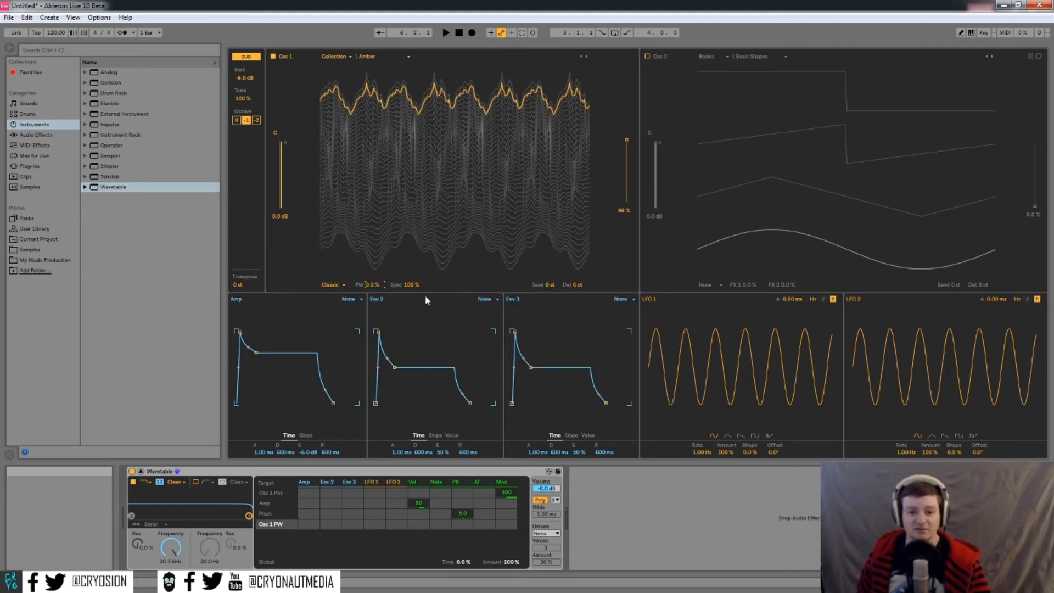
left_click(411, 285)
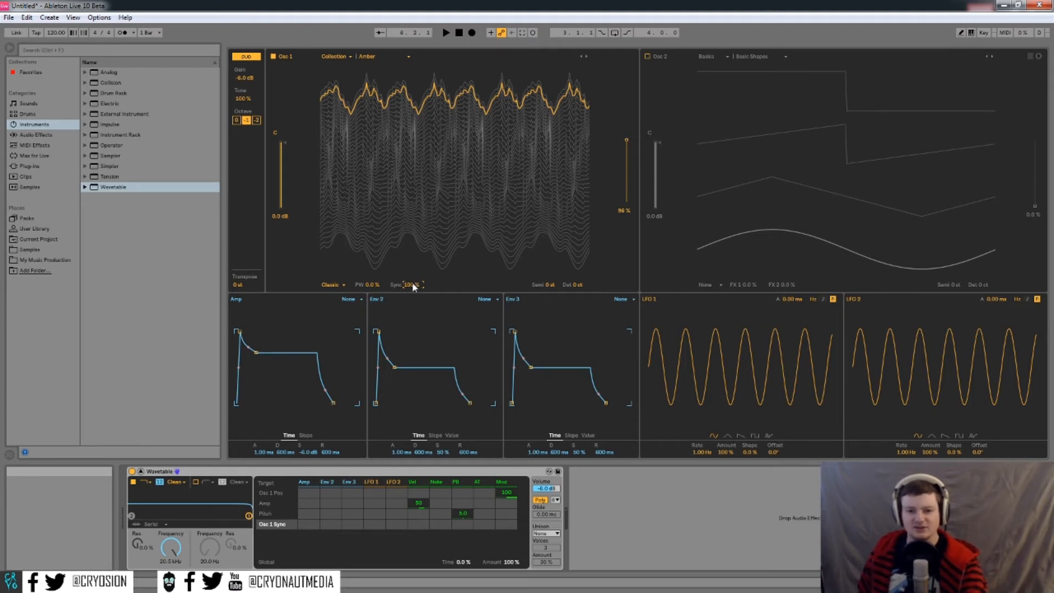
left_click_drag(412, 283, 411, 258)
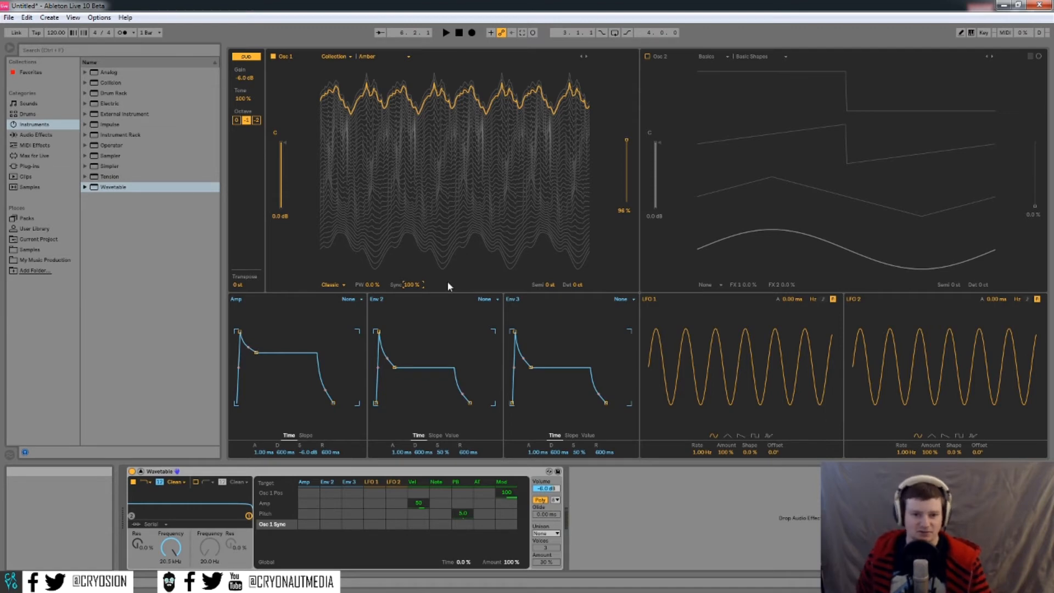
- Select Modern for Osc 1, zero its Warp and Fold, and switch Oscillator 2 on
left_click(331, 285)
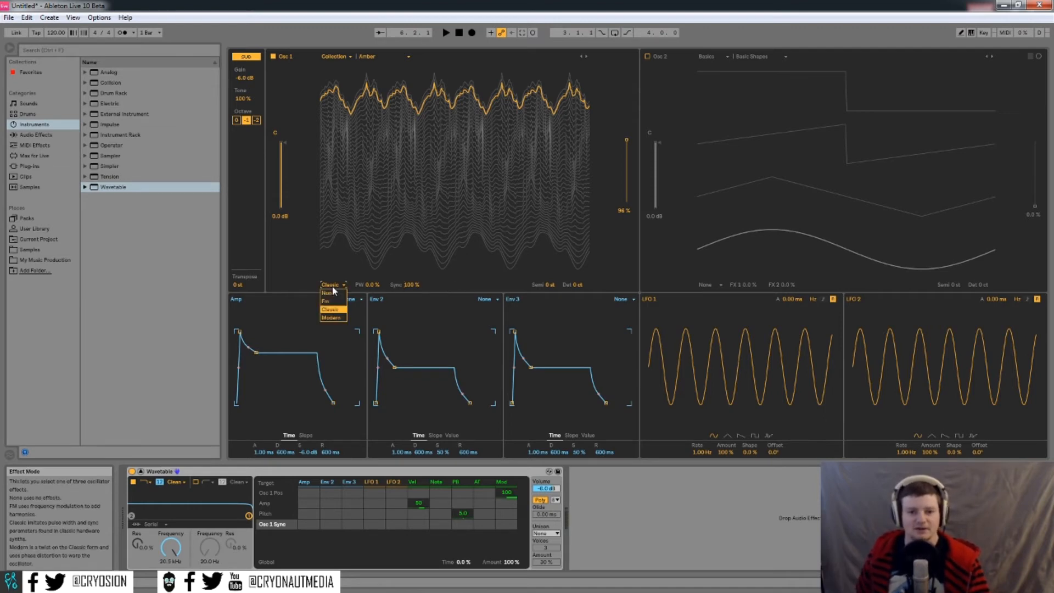
left_click(330, 318)
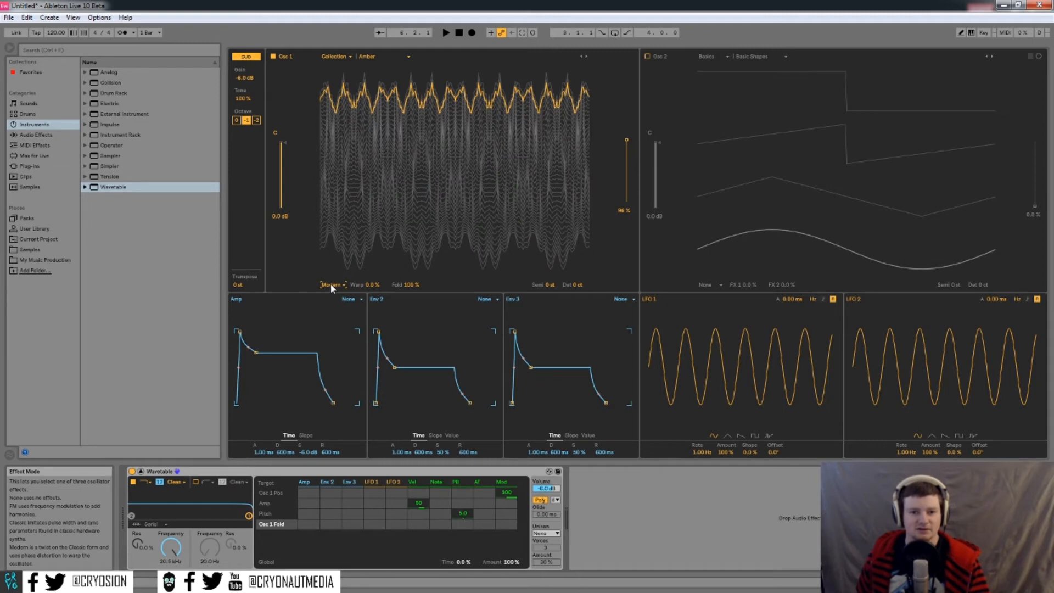
left_click(373, 284)
mouse_move(373, 285)
left_mouse_down()
mouse_move(372, 245)
mouse_move(373, 319)
mouse_move(372, 265)
left_mouse_up()
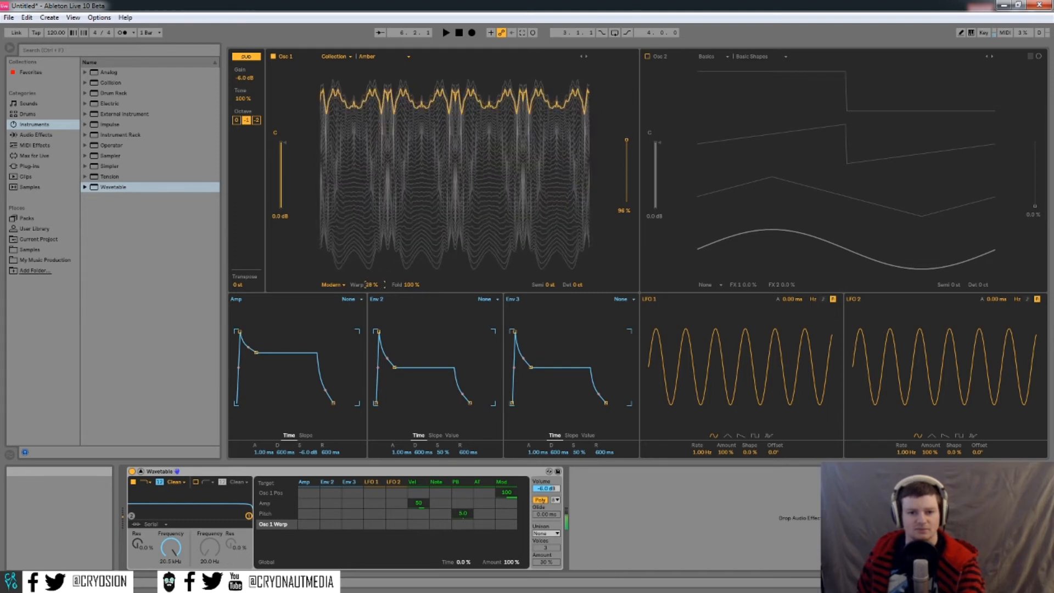
double_click(372, 283)
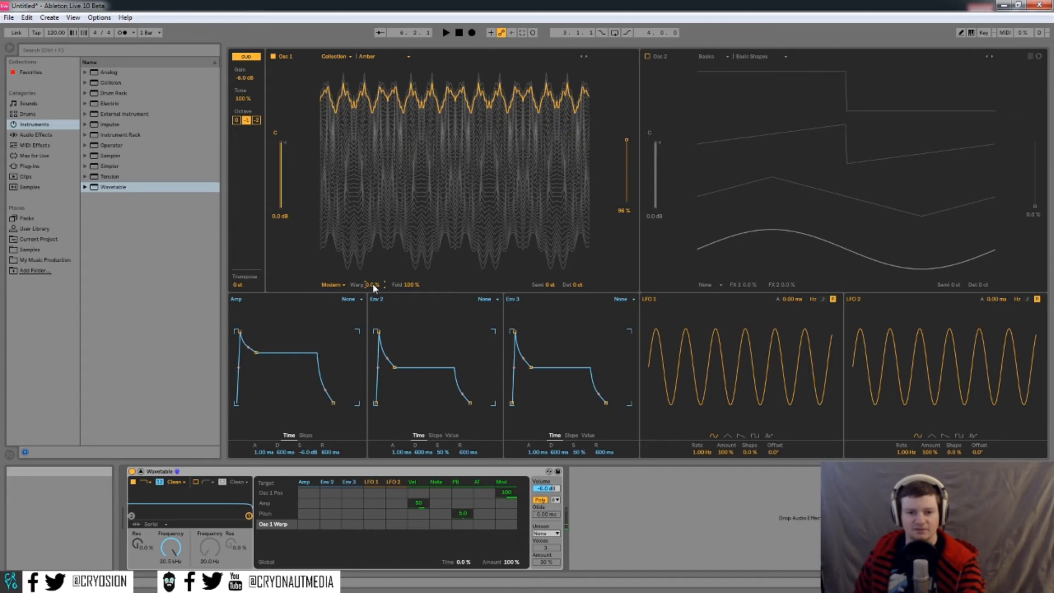
left_click(415, 285)
mouse_move(416, 285)
left_mouse_down()
mouse_move(415, 329)
mouse_move(415, 285)
left_mouse_up()
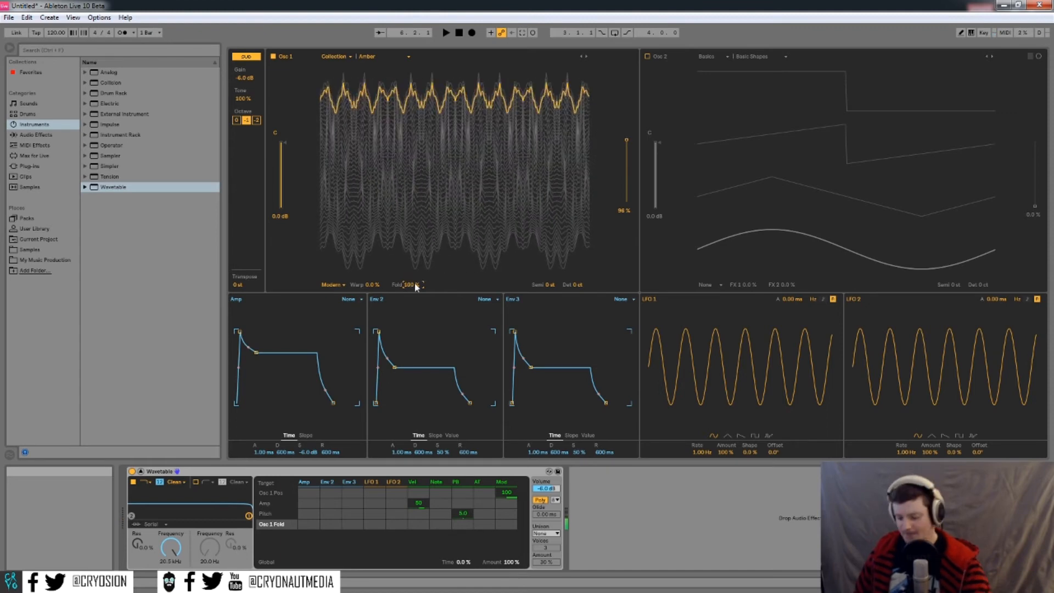
key("Delete")
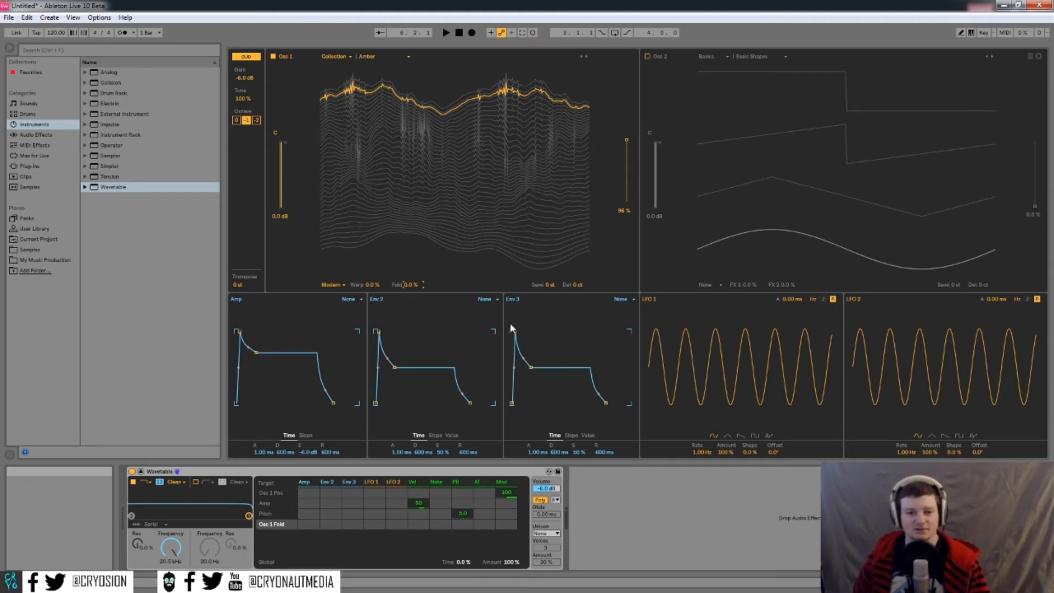
left_click(241, 285)
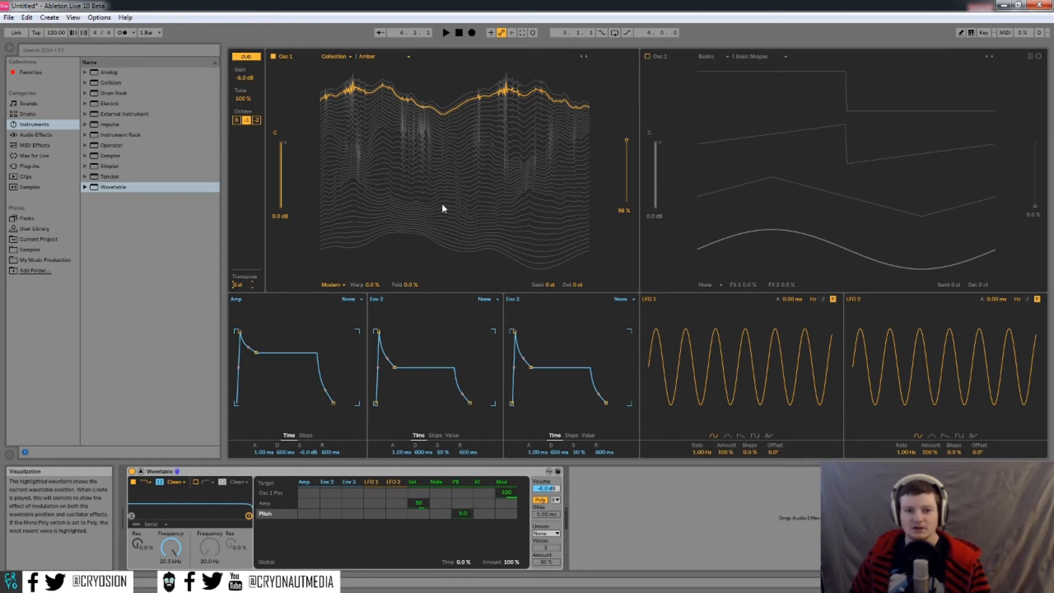
left_click(647, 56)
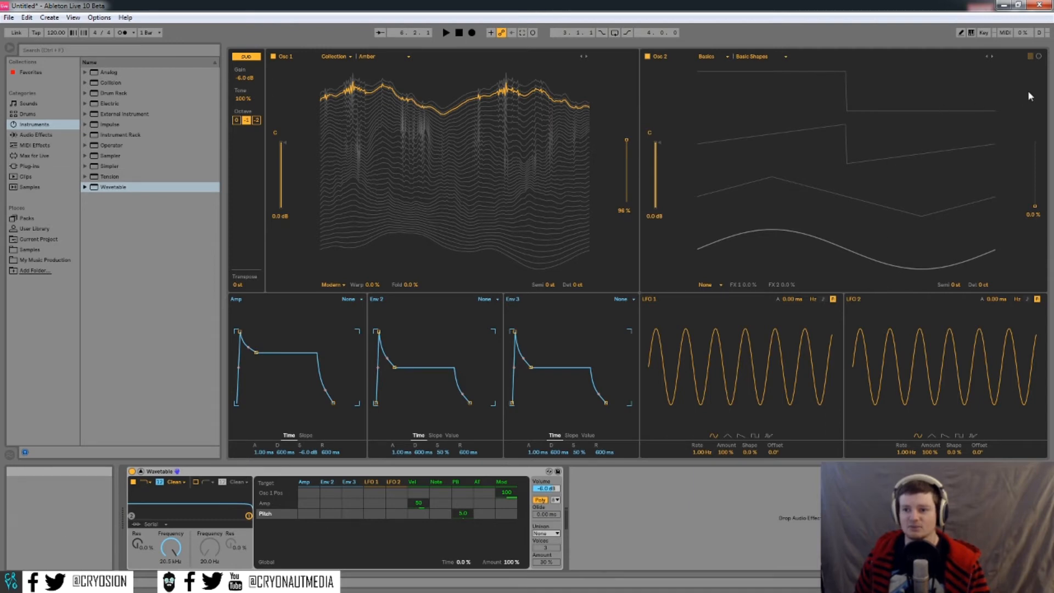
- Push Osc 1's position to 100%, compare linear and circular displays, and set Osc 2's position to 36%
left_click(1040, 57)
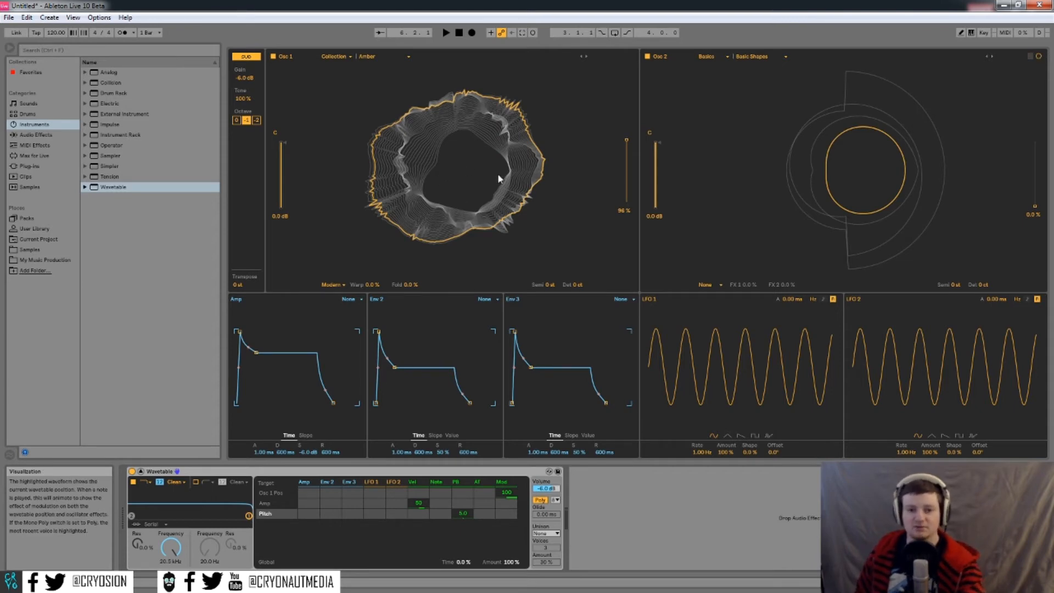
left_click_drag(633, 155, 633, 144)
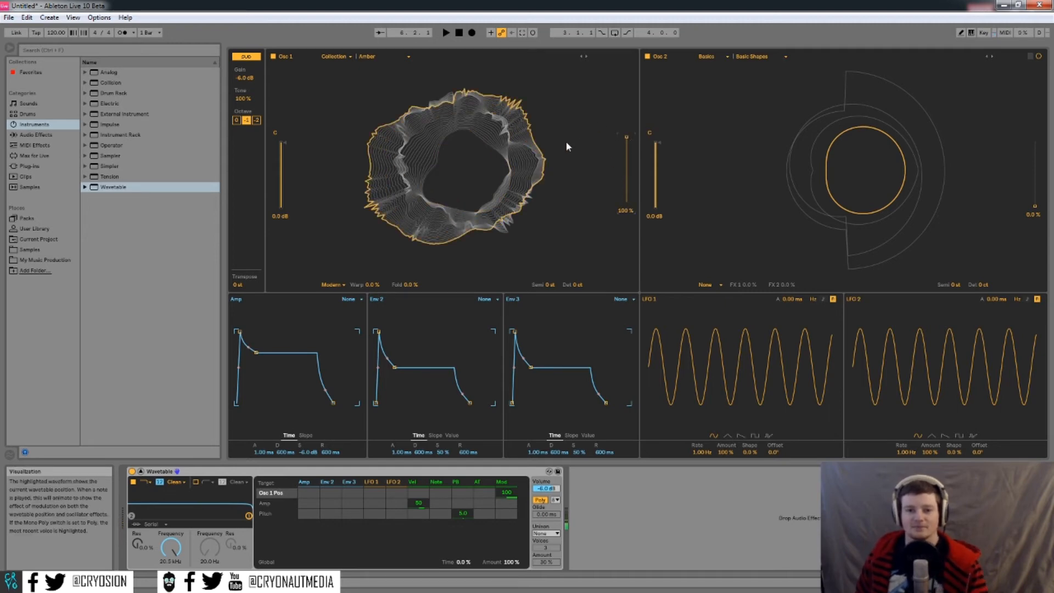
left_click(1031, 56)
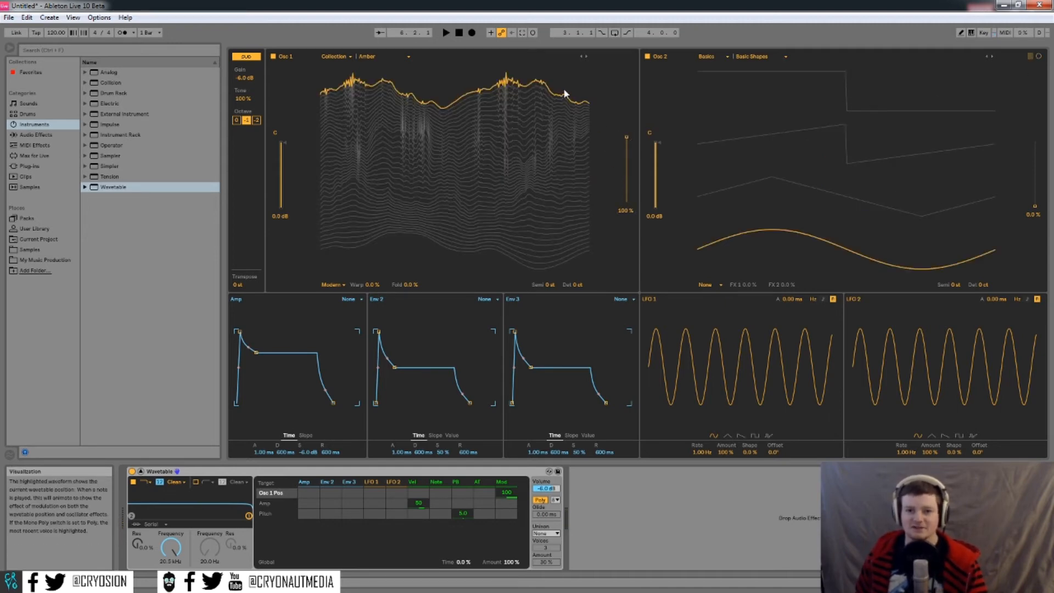
left_click(1039, 56)
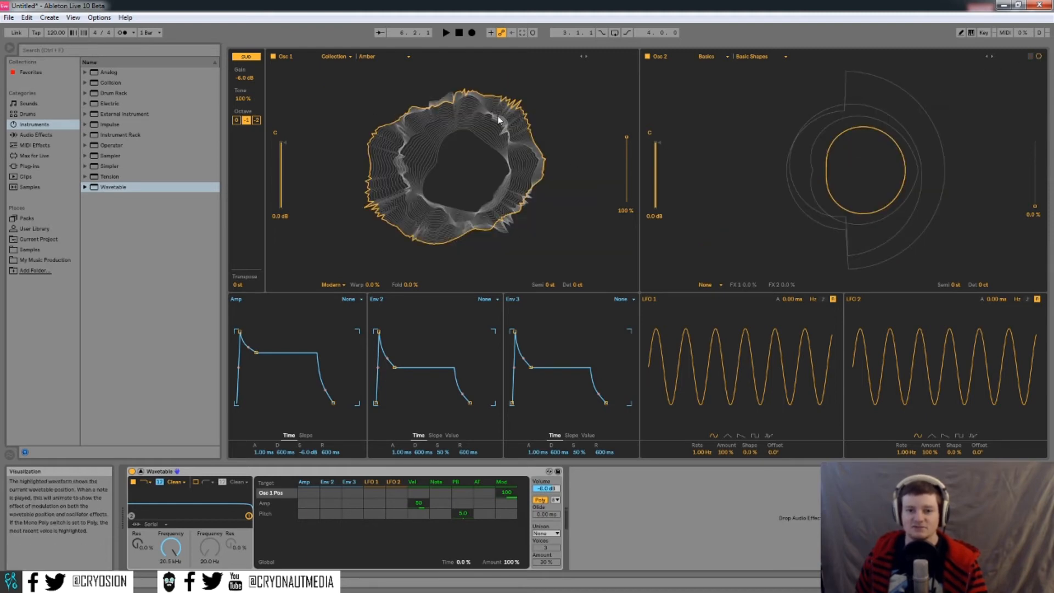
left_click(1031, 56)
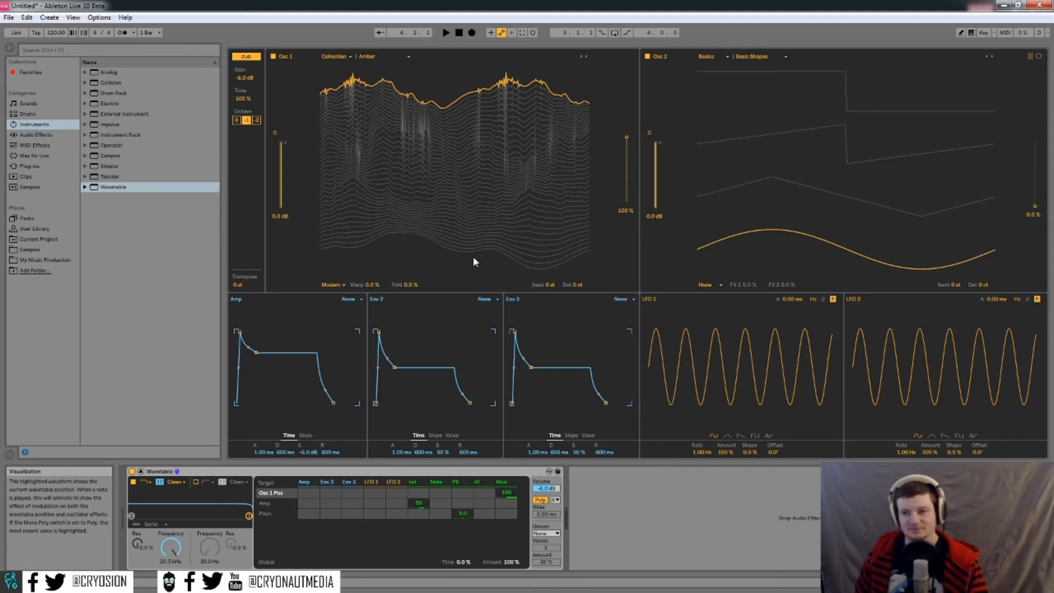
left_click(1039, 57)
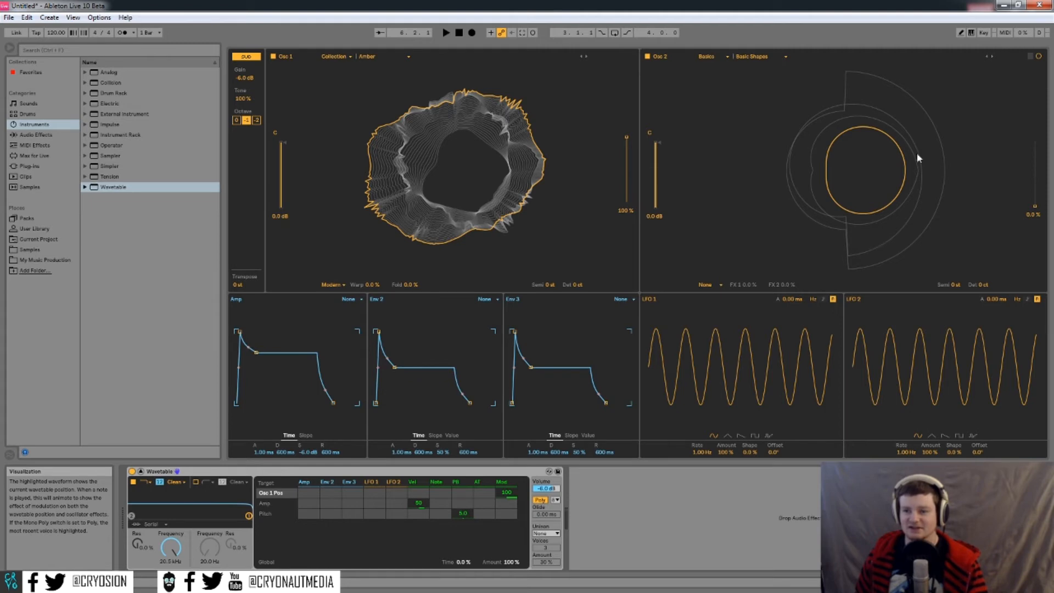
left_click(1038, 57)
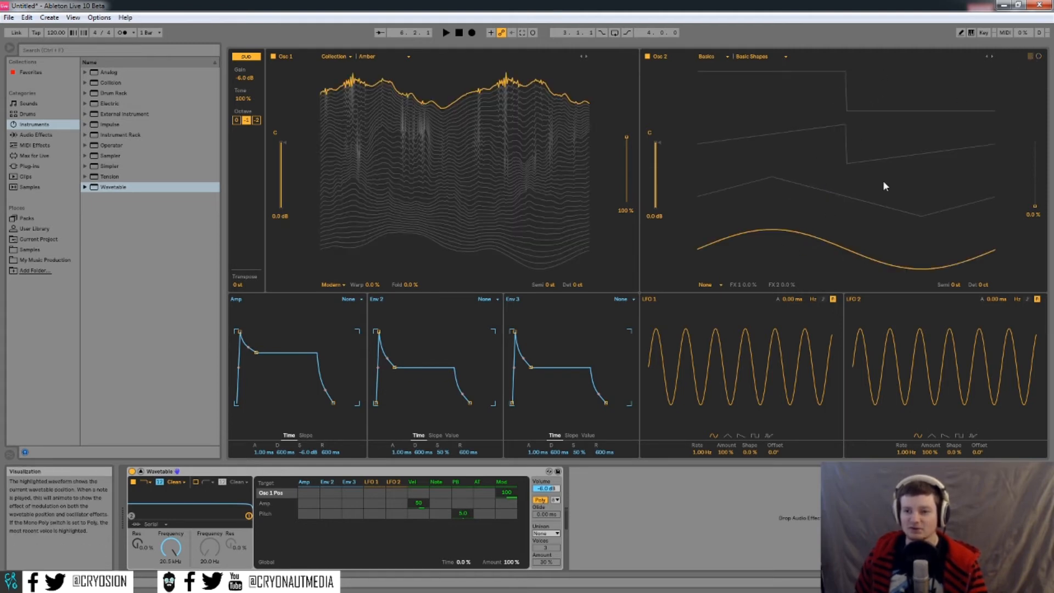
left_click(1039, 57)
mouse_move(1035, 187)
left_mouse_down()
mouse_move(1035, 148)
mouse_move(1035, 206)
left_mouse_up()
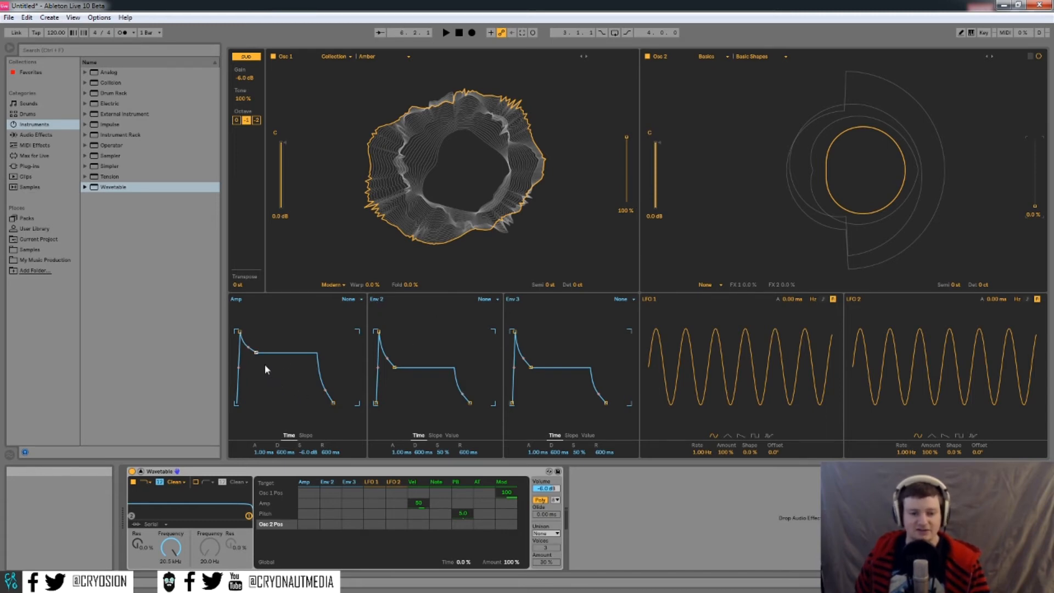
- Drag the Amp envelope to 11.9 ms attack, 1.10 s decay, -11 dB sustain and 4.27 s release
mouse_move(256, 355)
left_mouse_down()
mouse_move(274, 338)
mouse_move(253, 354)
left_mouse_up()
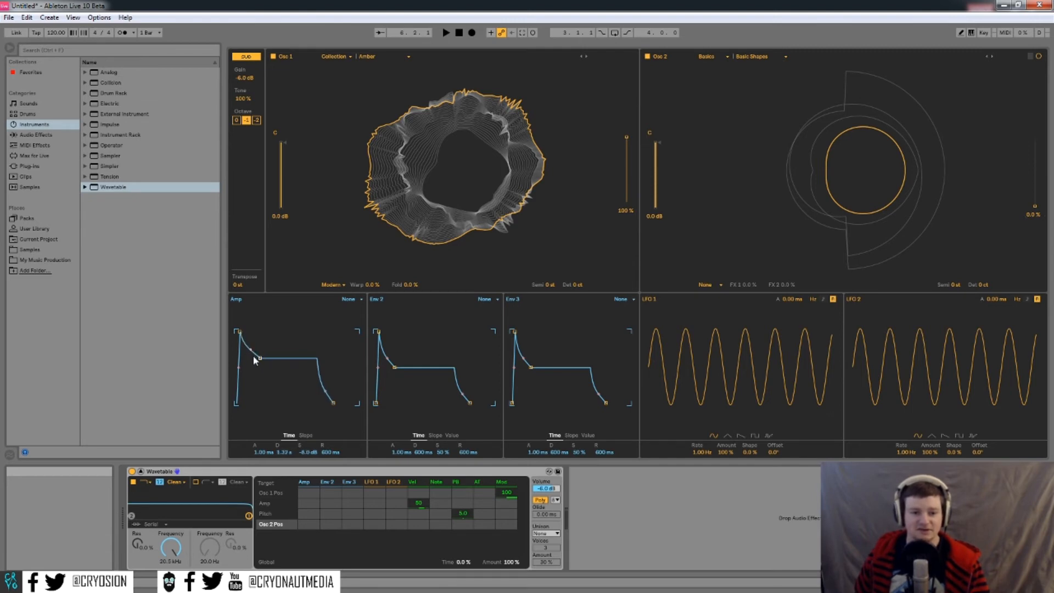
left_click_drag(264, 452, 332, 439)
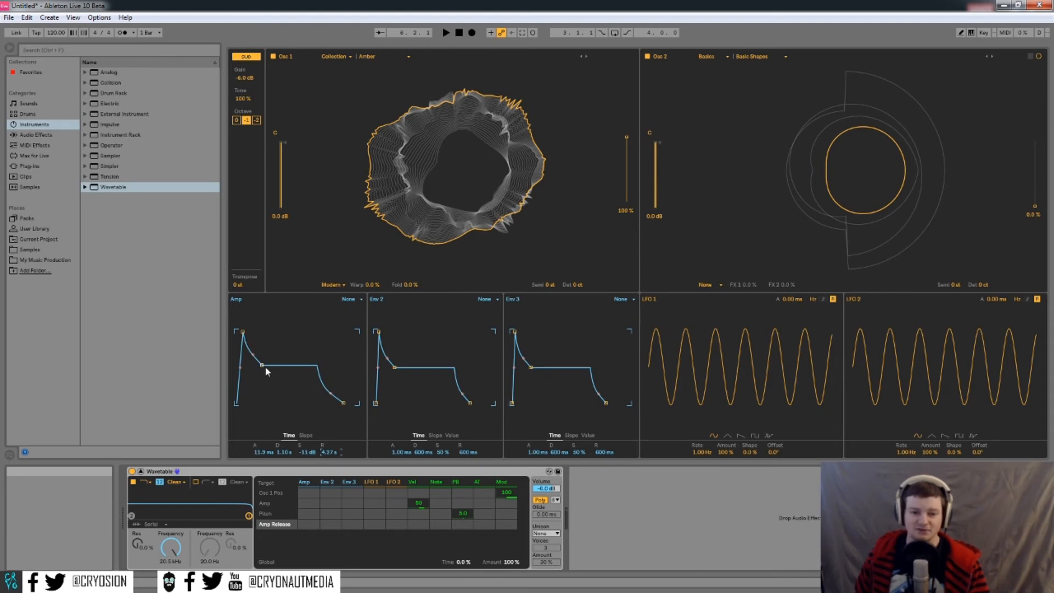
left_click(349, 299)
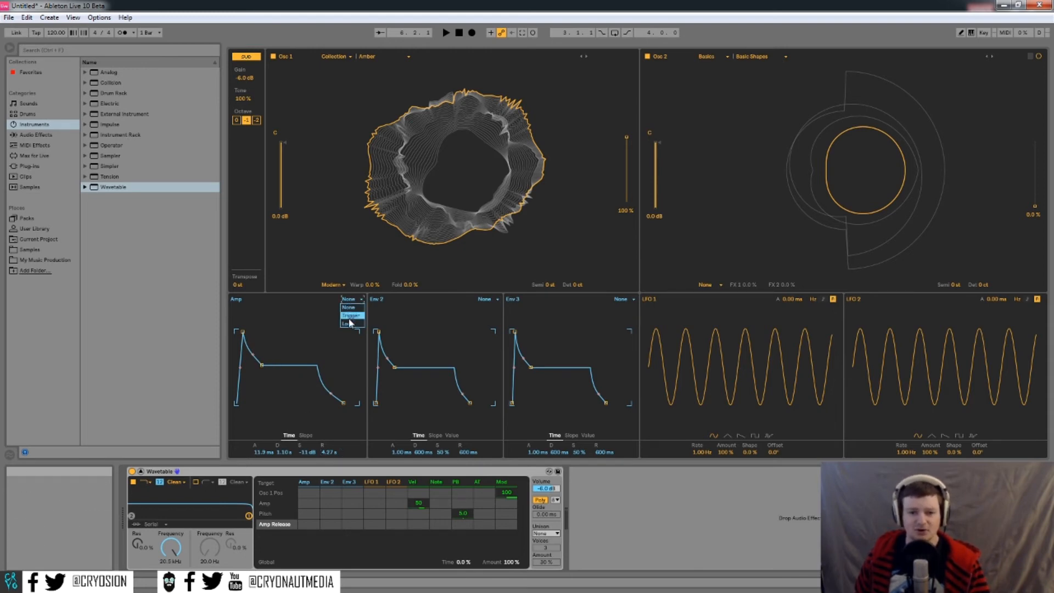
left_click(481, 300)
left_click(485, 299)
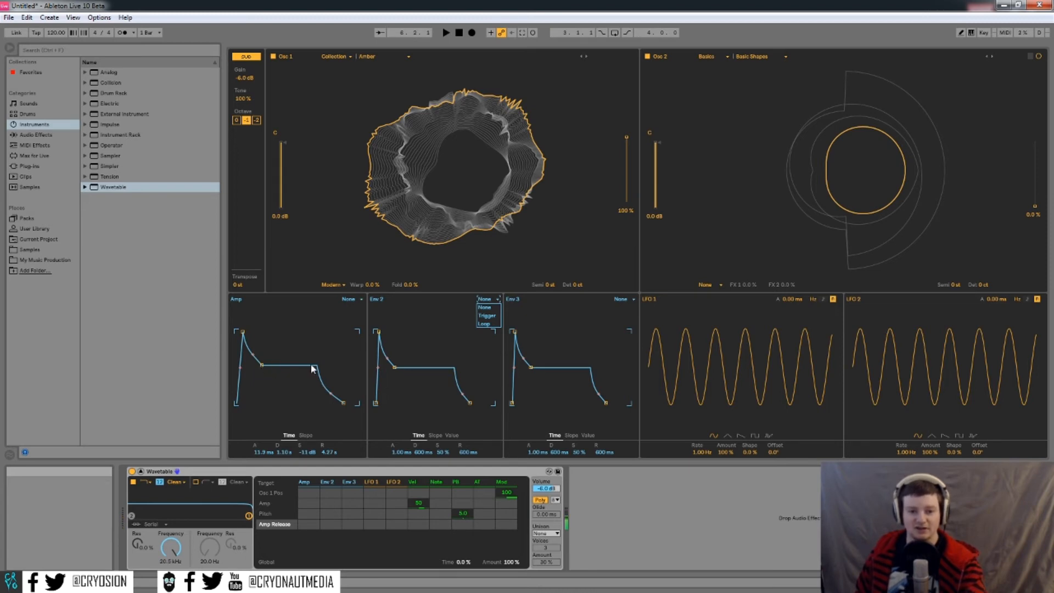
- Set Env 2 to Trigger mode and the Amp envelope to Loop mode
left_click(487, 316)
left_click(350, 299)
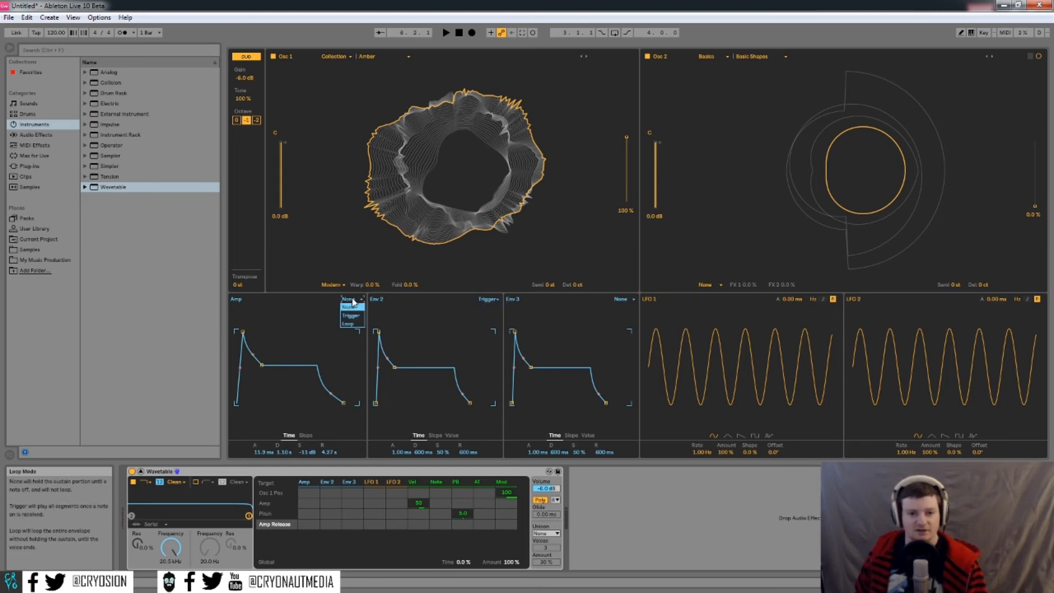
left_click(351, 315)
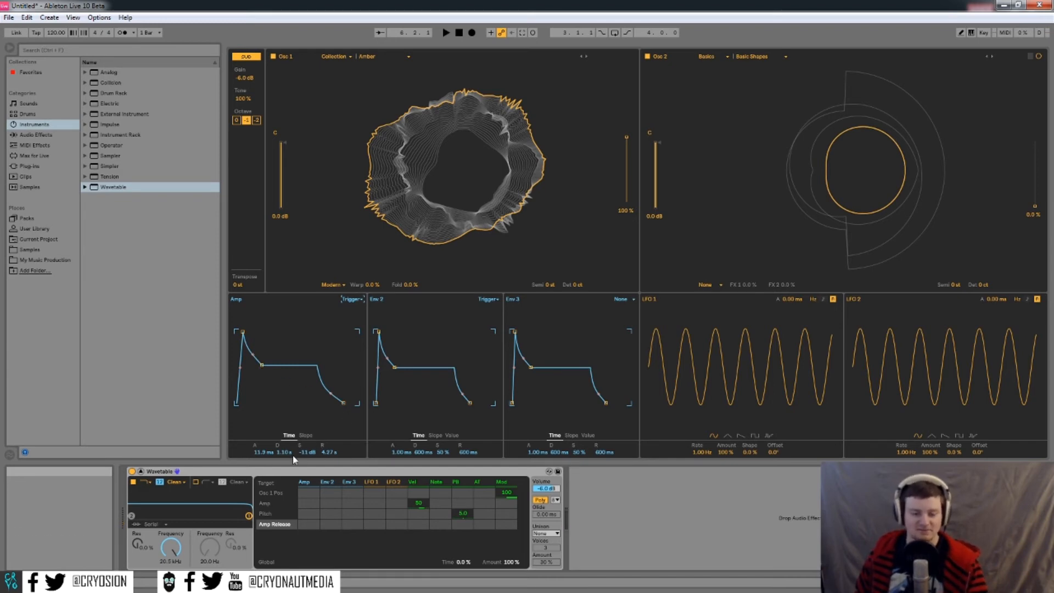
mouse_move(354, 306)
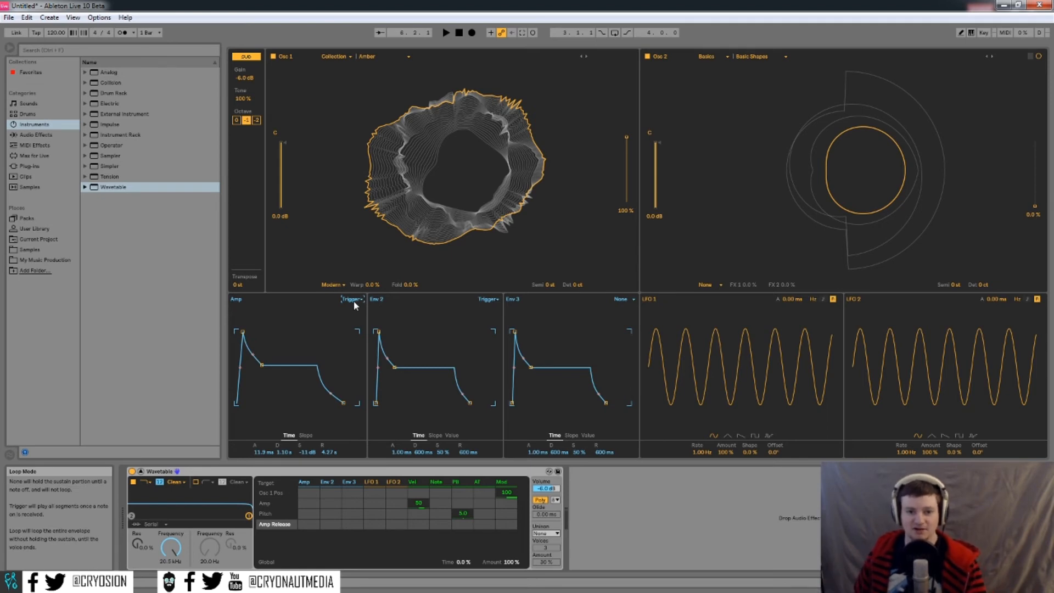
left_click(354, 306)
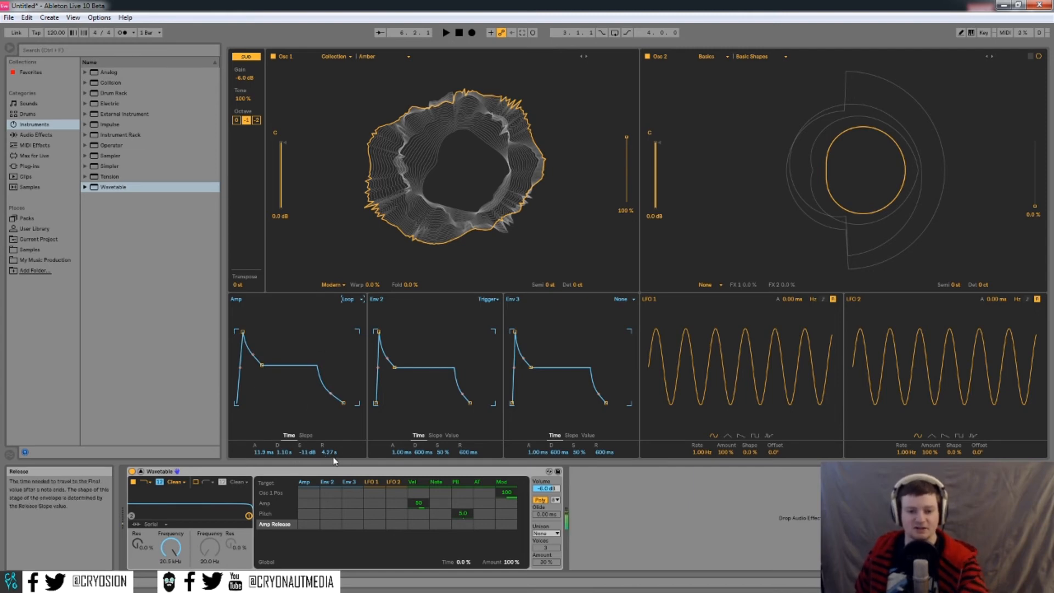
- Shorten Amp to 2.13 ms attack, 7.72 ms decay, 5.27 ms release; lower Osc 1 position to 89%
left_click_drag(330, 458, 330, 482)
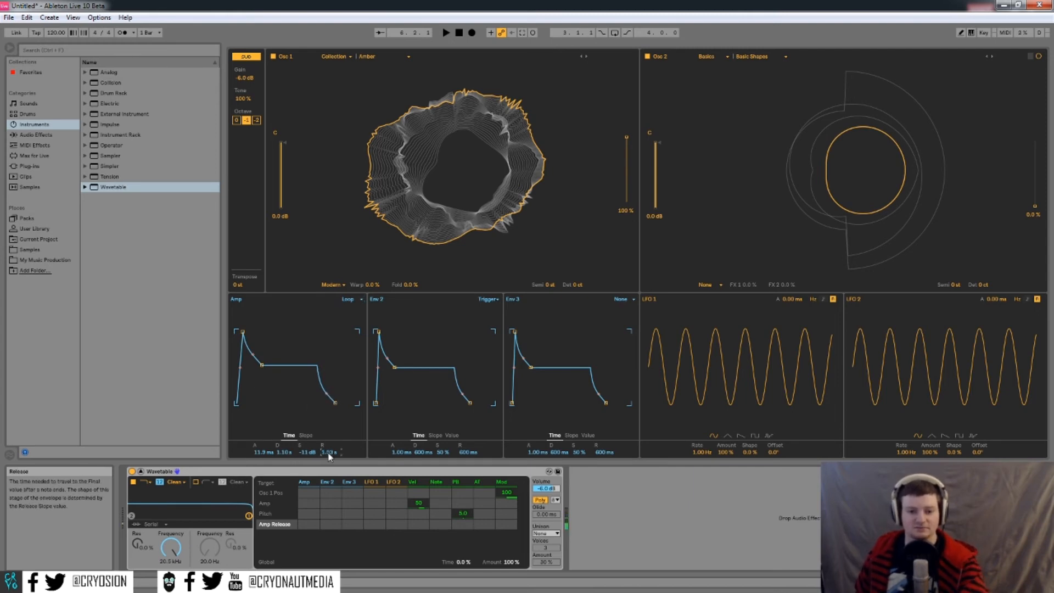
mouse_move(282, 457)
left_mouse_down()
mouse_move(282, 471)
mouse_move(262, 464)
left_mouse_up()
left_click_drag(332, 453, 285, 458)
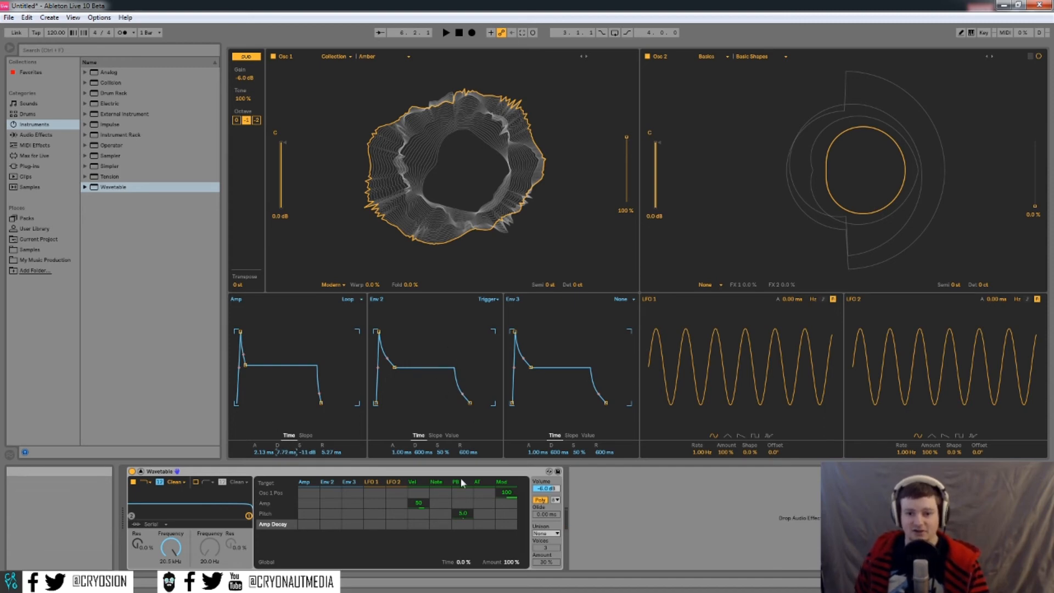
mouse_move(627, 137)
left_mouse_down()
mouse_move(627, 175)
mouse_move(627, 144)
left_mouse_up()
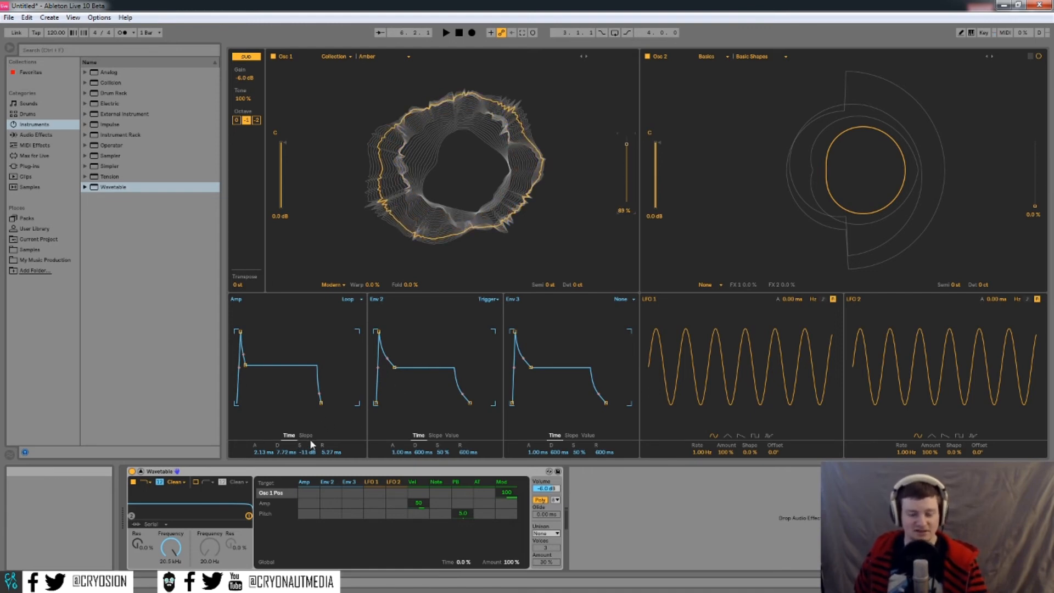
- Set Amp loop mode to None, give LFO 1 a 20 s attack, and route it to Filter 1 Freq
left_click(350, 300)
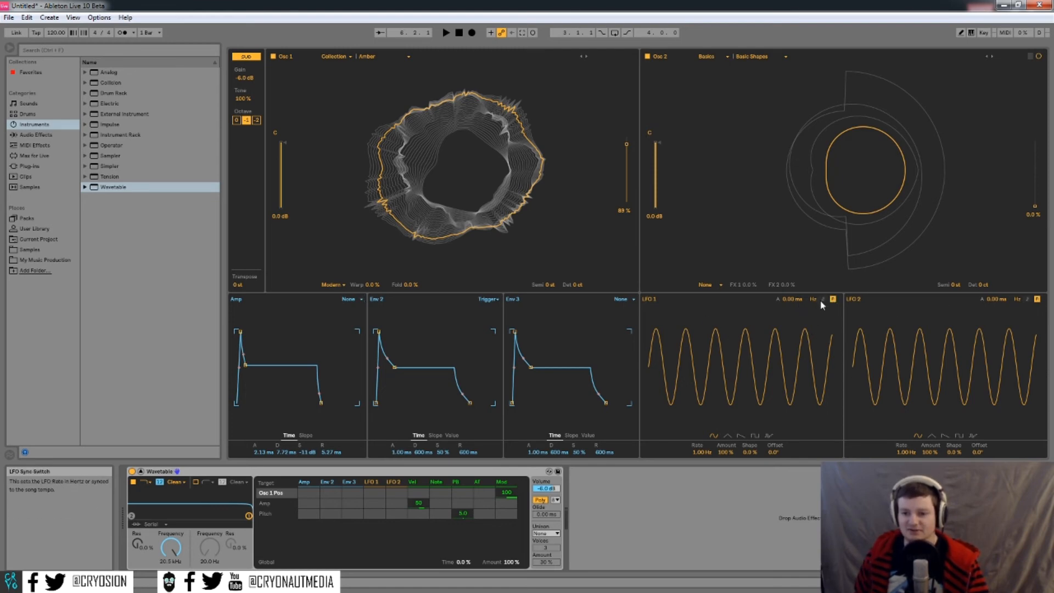
left_click_drag(796, 300, 796, 192)
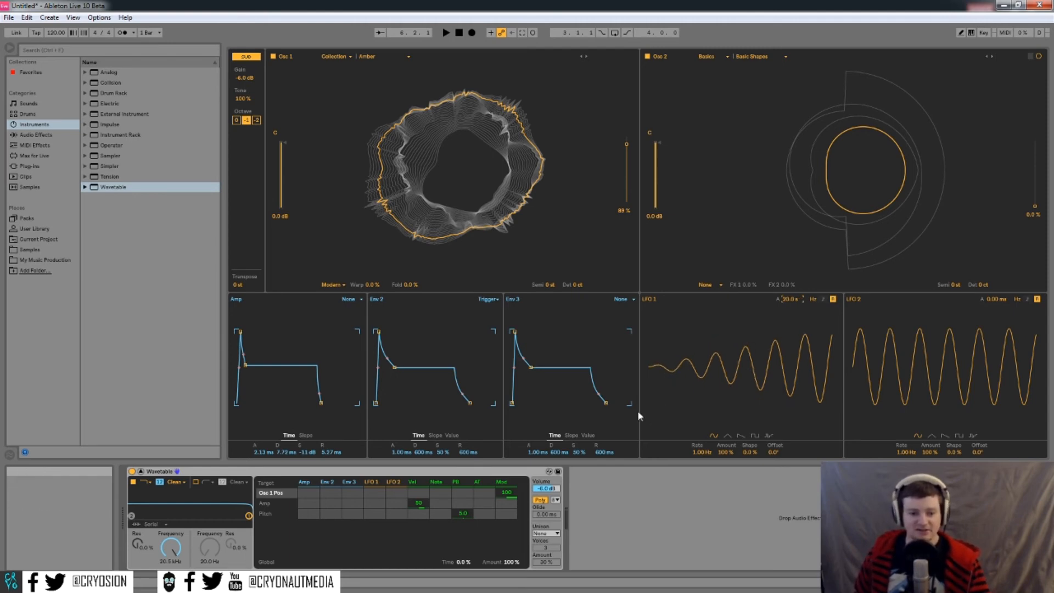
left_click(171, 548)
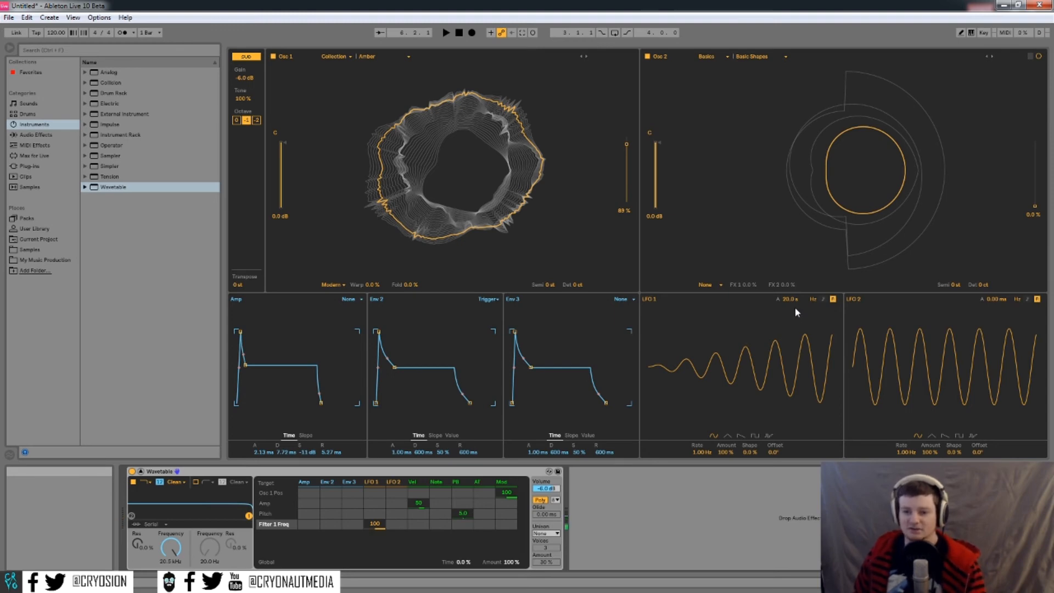
- Cut LFO 1's attack to 1.50 s and switch its rate to a tempo-synced 1/8
left_click_drag(790, 298, 790, 332)
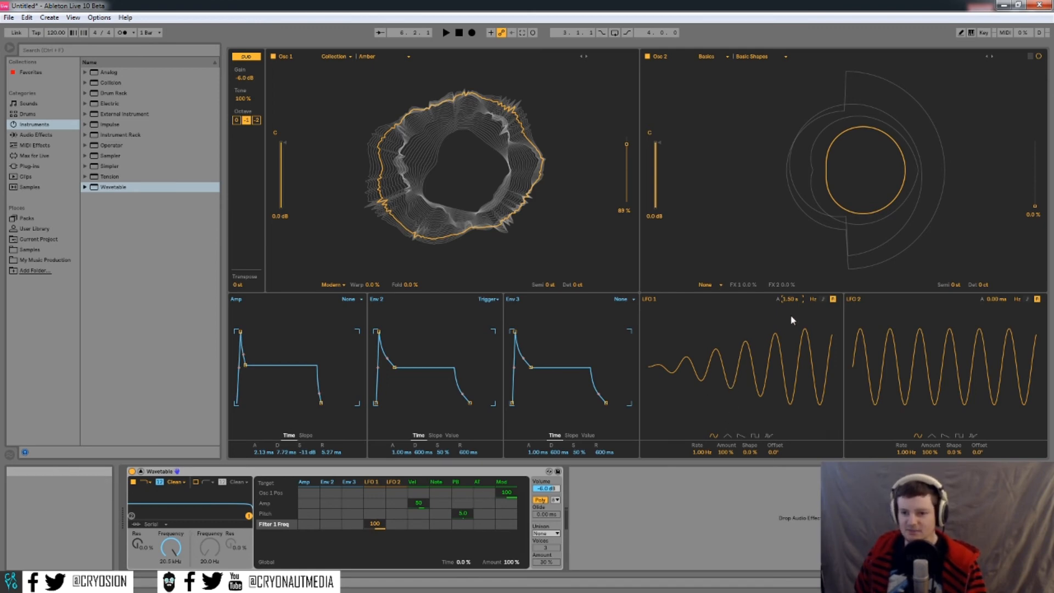
left_click(823, 300)
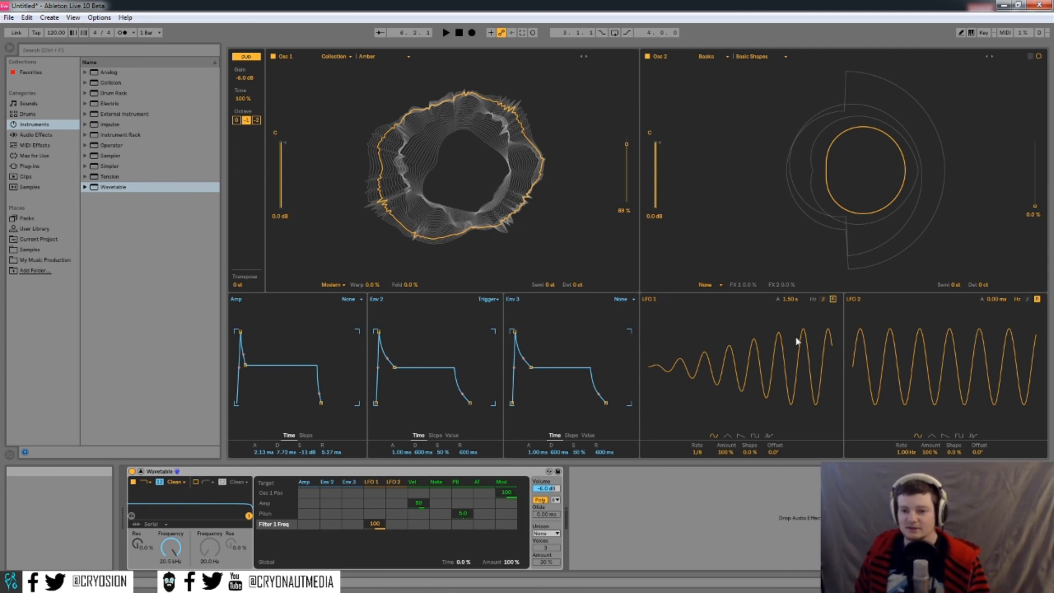
- Enable LFO 1 retrigger and drop its fade-in attack to 0.00 ms
left_click(833, 300)
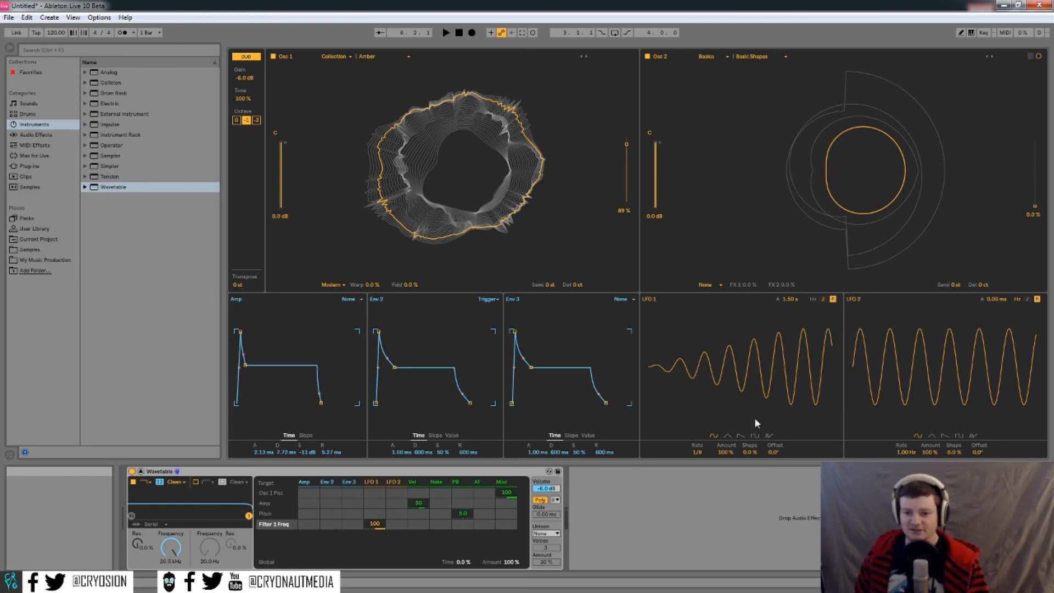
left_click(742, 436)
left_click(755, 435)
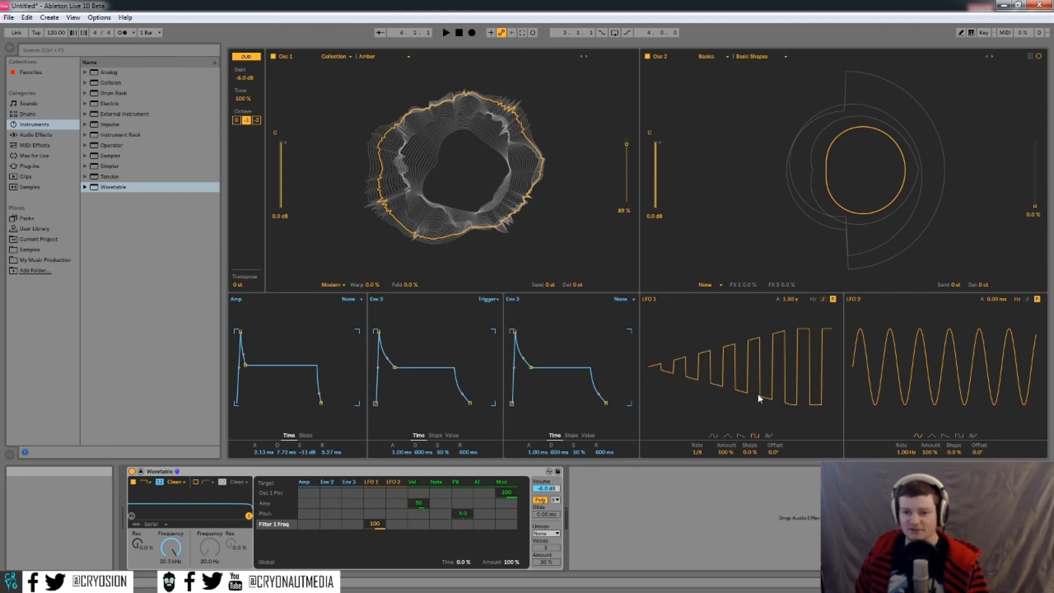
left_click_drag(791, 300, 791, 363)
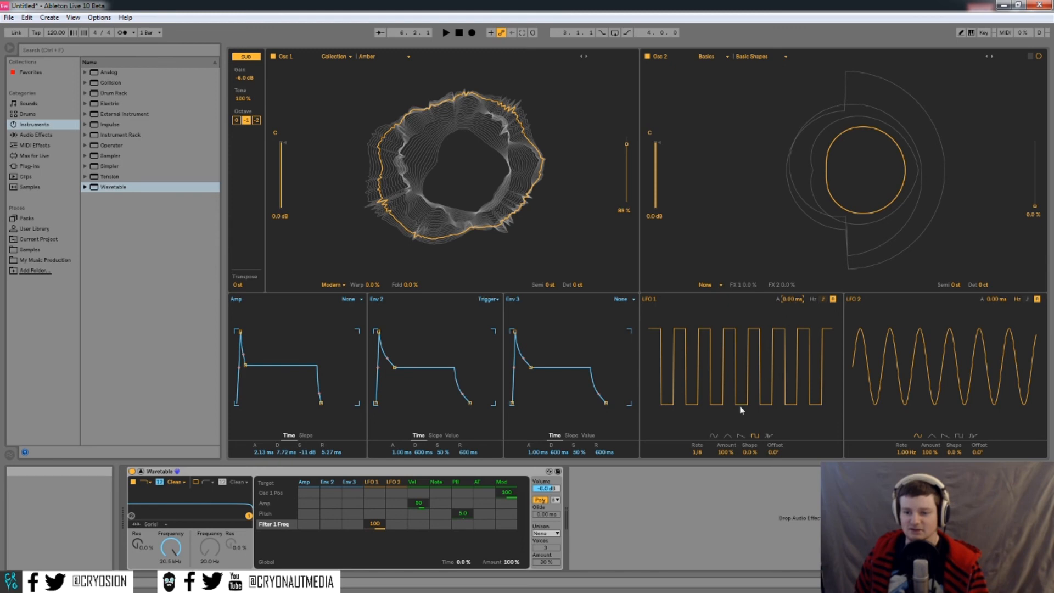
- Audition LFO 1's waveforms, settle on sine, and slow its synced rate
left_click(715, 436)
left_click(741, 436)
left_click(755, 434)
left_click(769, 436)
left_click(731, 434)
left_click(714, 436)
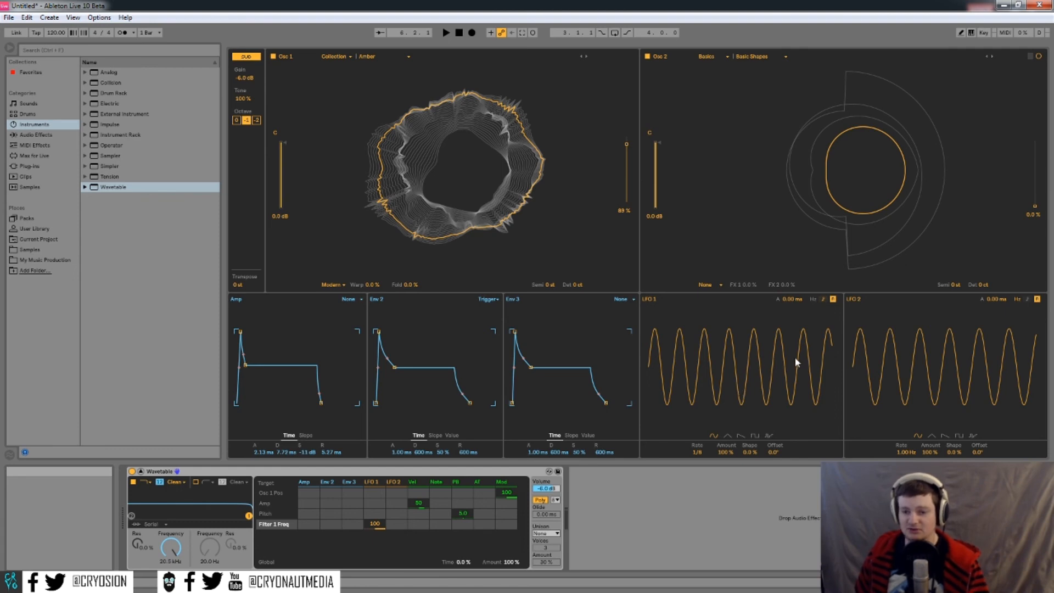
left_click(729, 436)
left_click(741, 436)
left_click(755, 436)
left_click(769, 435)
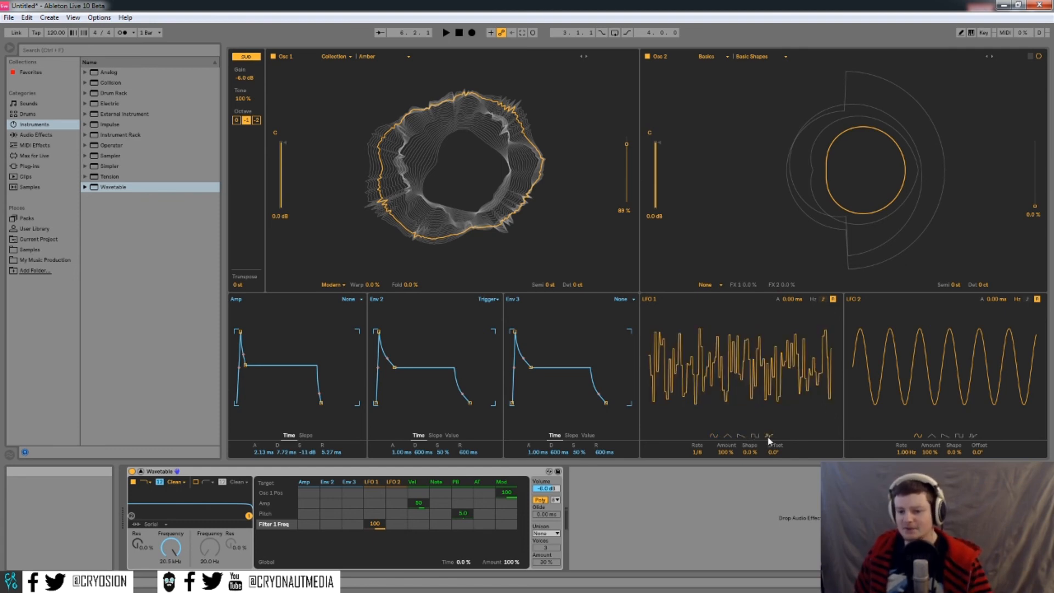
left_click(714, 436)
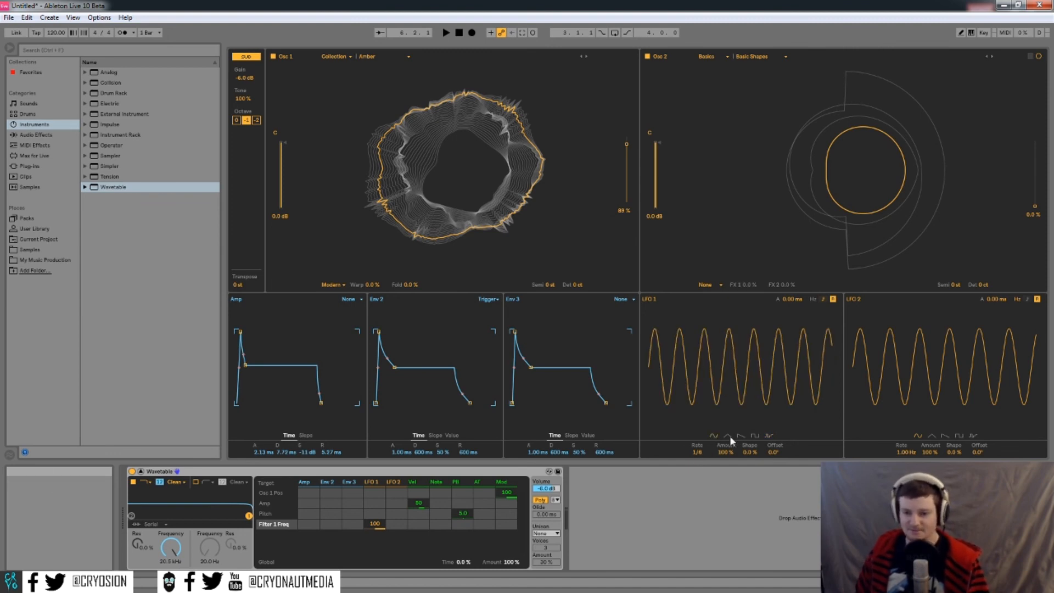
mouse_move(697, 453)
left_mouse_down()
mouse_move(697, 423)
mouse_move(697, 472)
mouse_move(697, 460)
left_mouse_up()
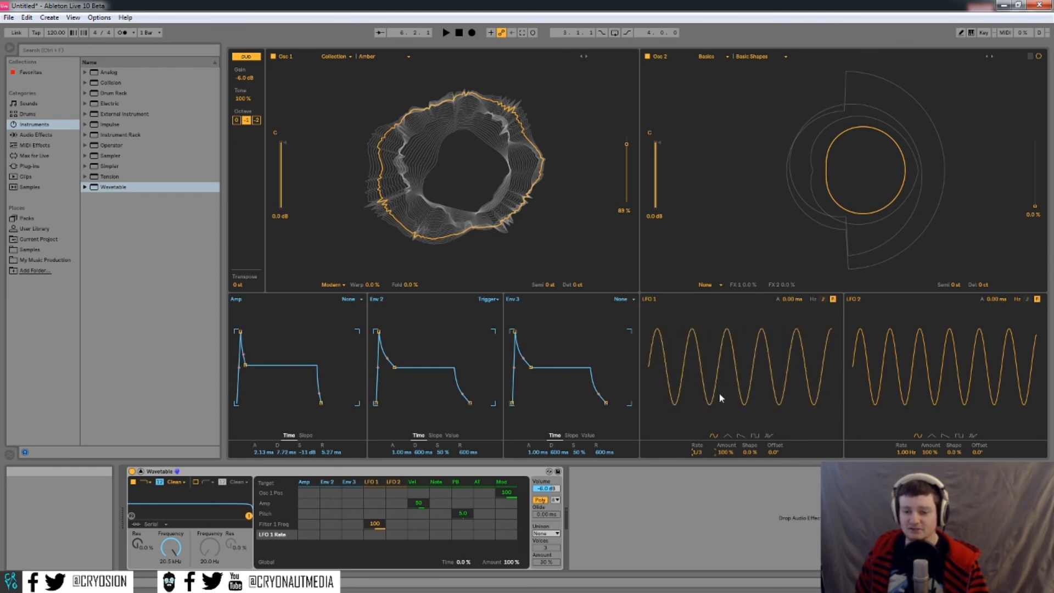
- Lower LFO 1's amount to 48% and push its shape up to 100%
left_click(727, 451)
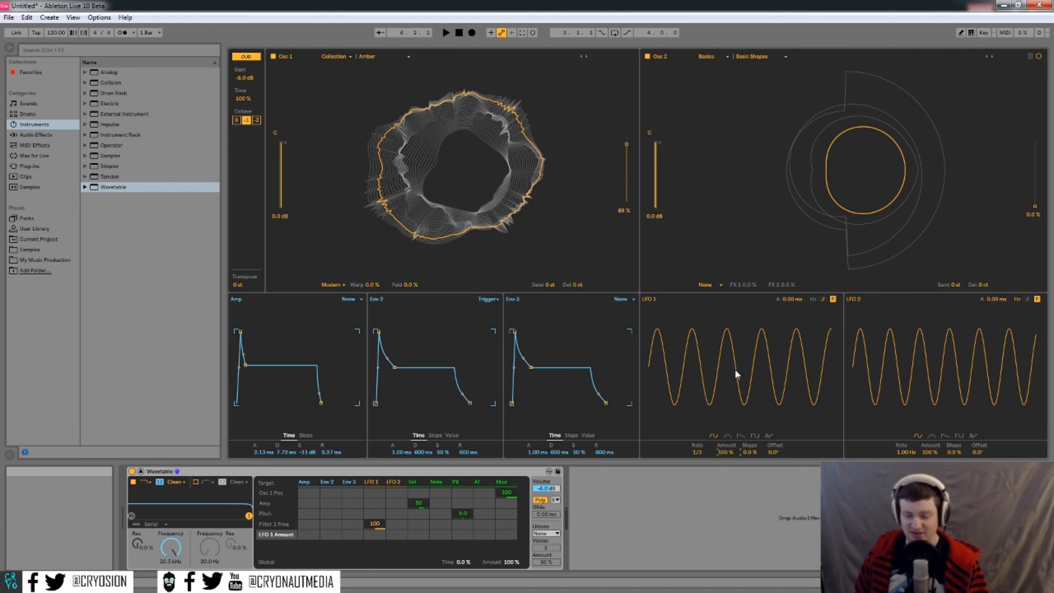
mouse_move(725, 452)
left_mouse_down()
mouse_move(726, 479)
mouse_move(728, 456)
left_mouse_up()
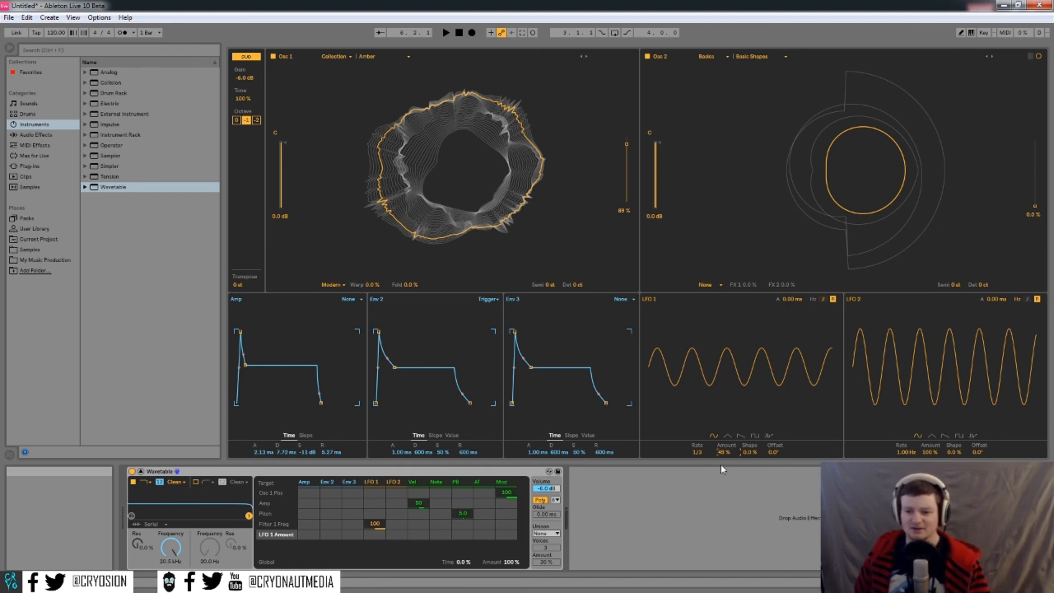
mouse_move(749, 452)
left_mouse_down()
mouse_move(749, 417)
mouse_move(750, 489)
mouse_move(750, 417)
mouse_move(749, 489)
mouse_move(750, 417)
mouse_move(750, 453)
mouse_move(734, 440)
mouse_move(744, 437)
left_mouse_up()
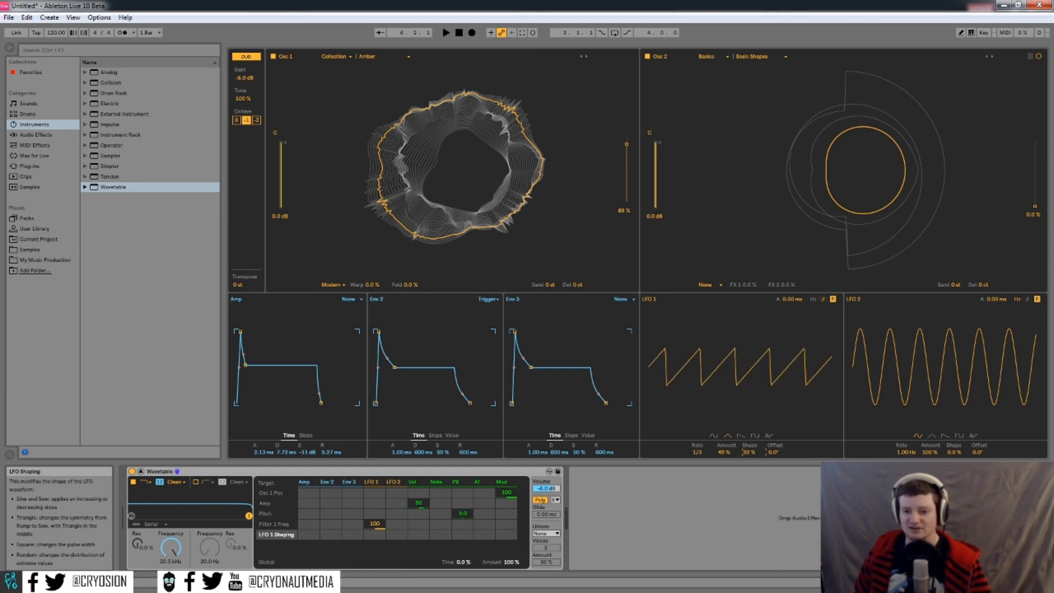
- Switch LFO 1 to the random waveform with -30% shape and a 360° phase offset
left_click(743, 437)
left_click_drag(755, 453, 754, 496)
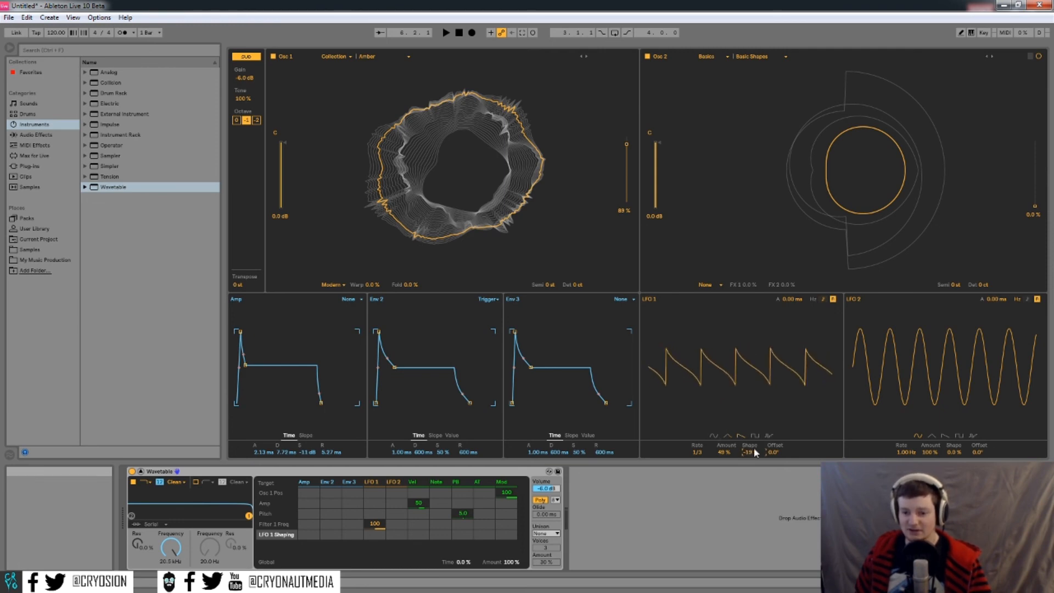
left_click_drag(751, 453, 750, 505)
left_click_drag(784, 456, 783, 508)
left_click(769, 436)
left_click_drag(781, 455, 781, 412)
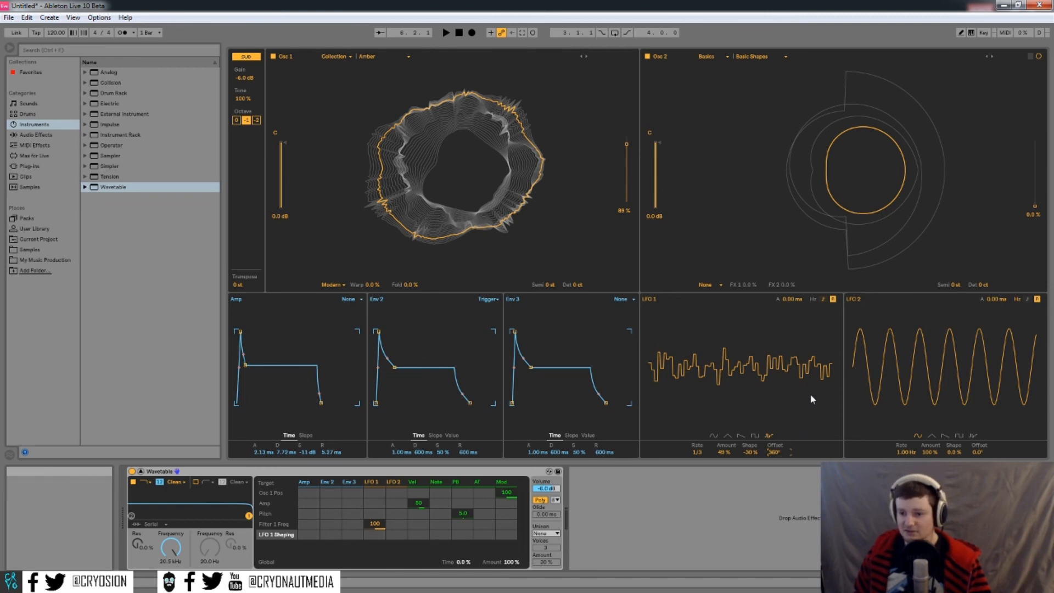